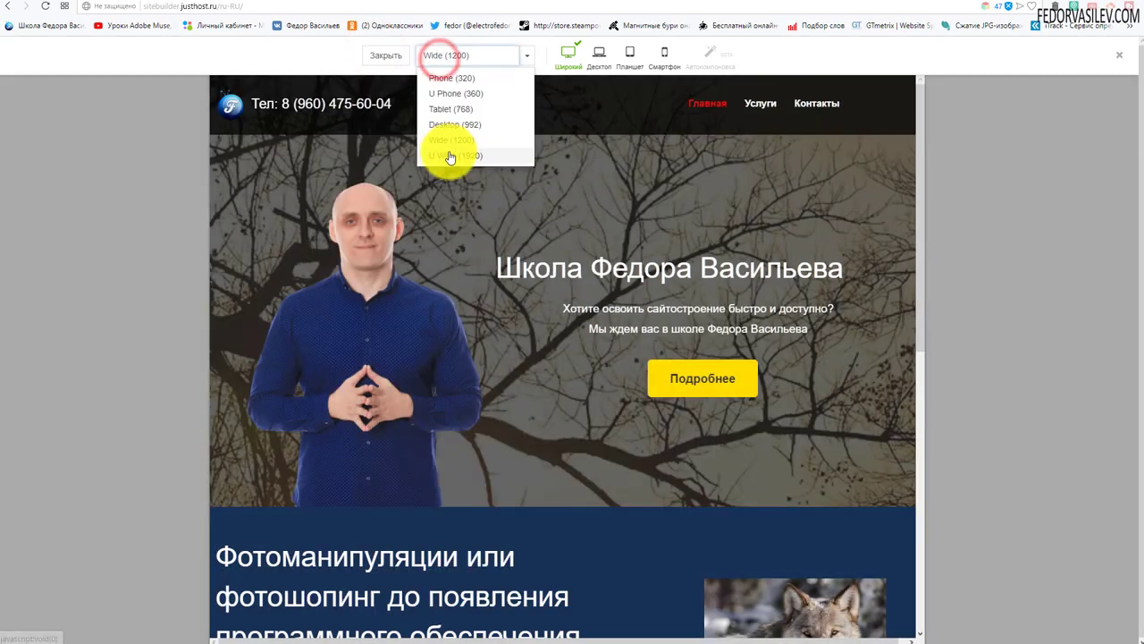
Check the footer in the U Wide (1920) preview and return to editing the page.
{"action": "scroll", "coordinate": [521, 269], "scroll_direction": "down", "scroll_amount": 10}
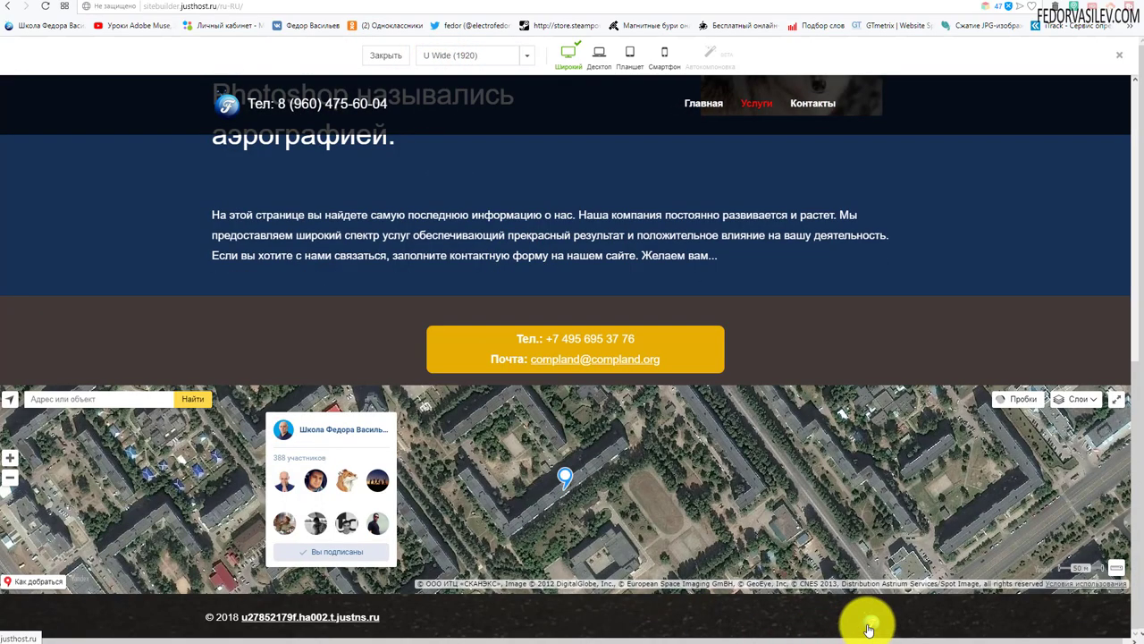
{"action": "key", "text": "Escape"}
{"action": "left_click", "coordinate": [854, 494]}
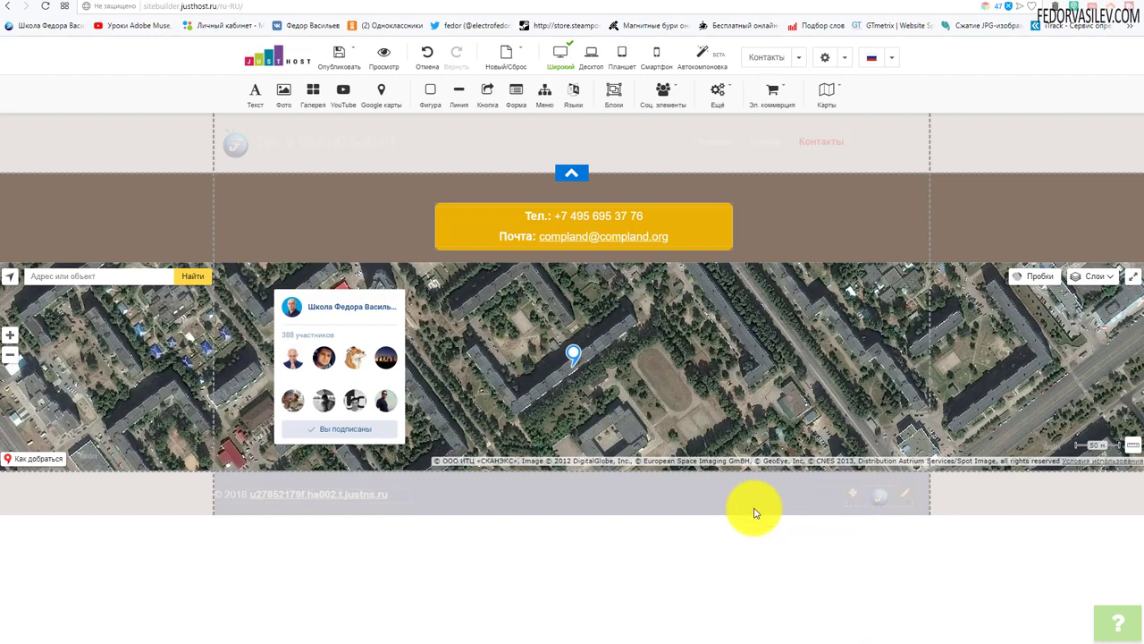
{"action": "double_click", "coordinate": [326, 497]}
{"action": "left_click", "coordinate": [326, 499]}
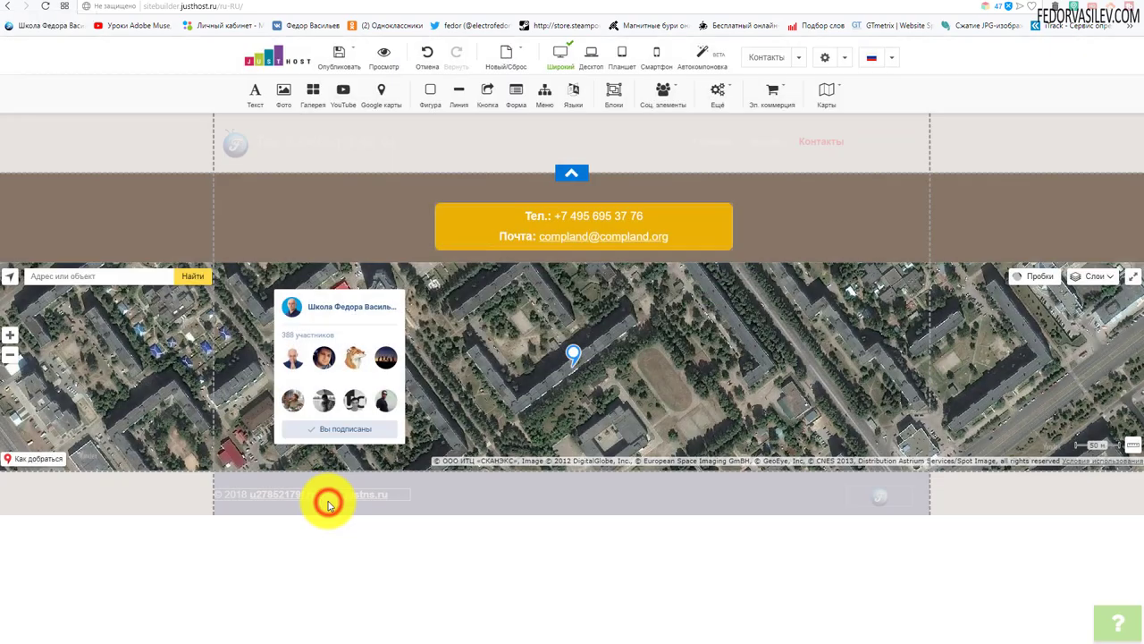
{"action": "left_click", "coordinate": [327, 498]}
{"action": "left_click", "coordinate": [567, 251]}
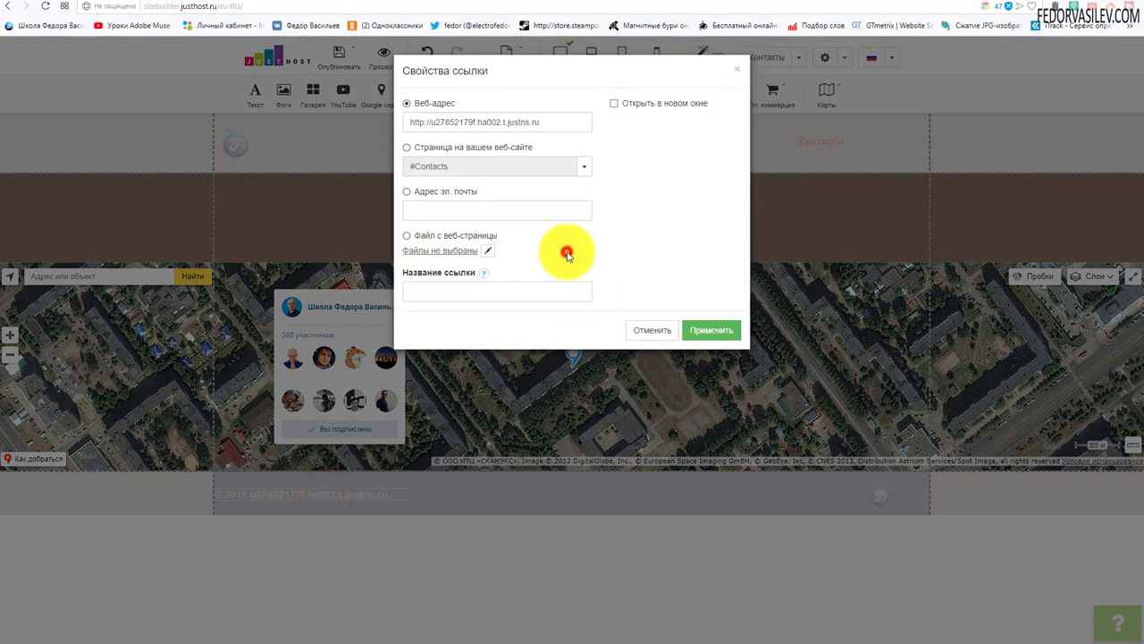
{"action": "left_click_drag", "start_coordinate": [558, 122], "coordinate": [405, 111]}
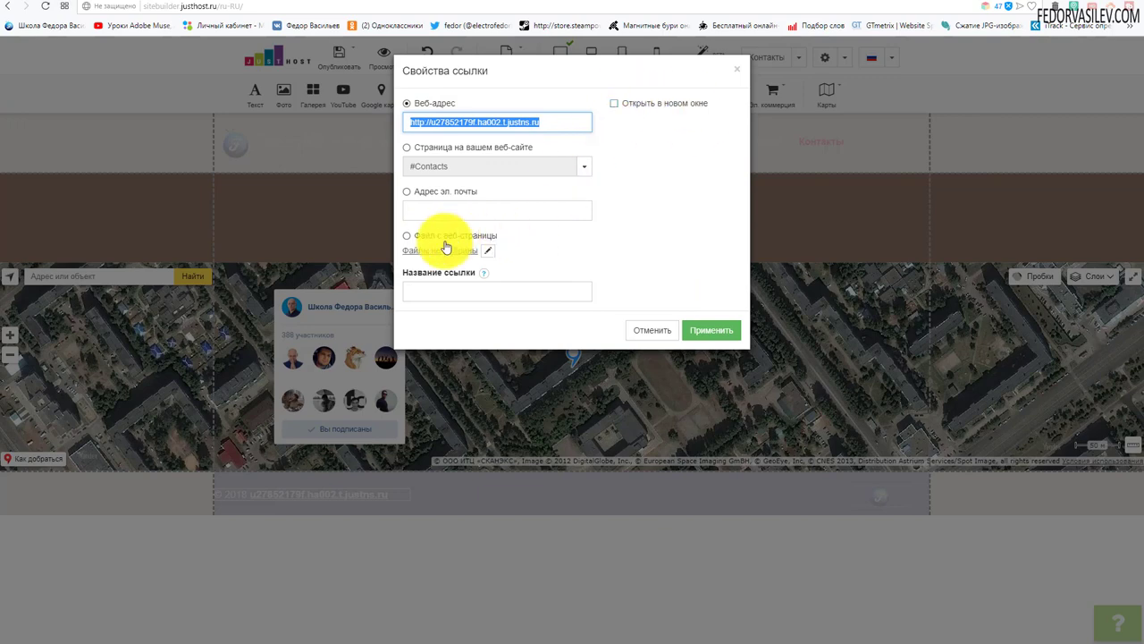
{"action": "left_click", "coordinate": [660, 330]}
Increase the left offset of the footer copyright text in its properties and apply the change.
{"action": "double_click", "coordinate": [294, 494]}
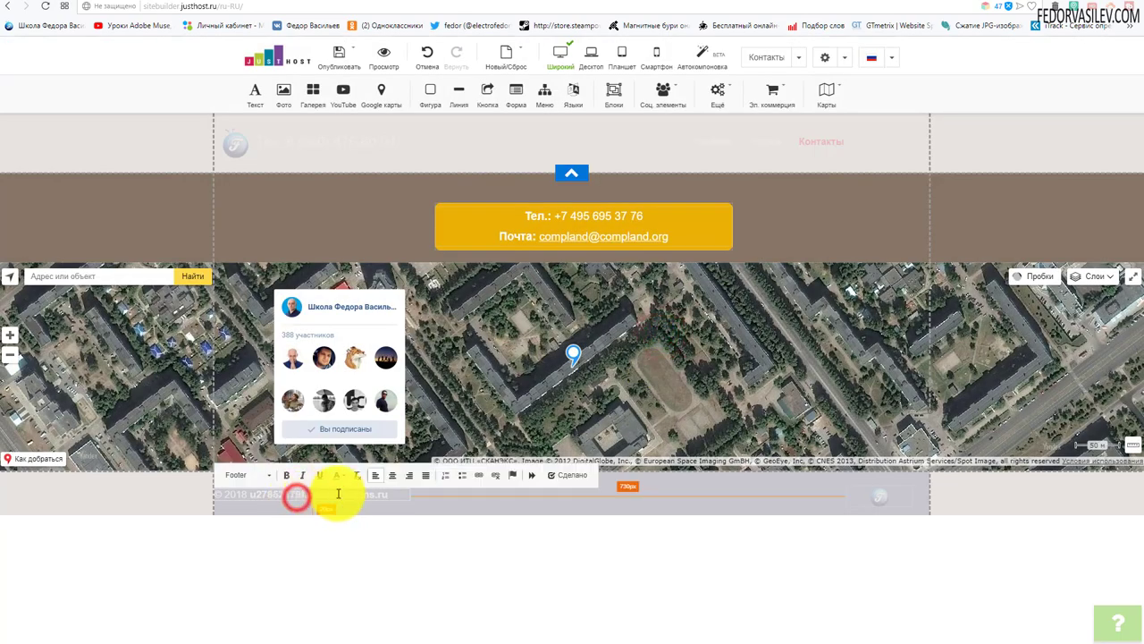
{"action": "left_click", "coordinate": [242, 499]}
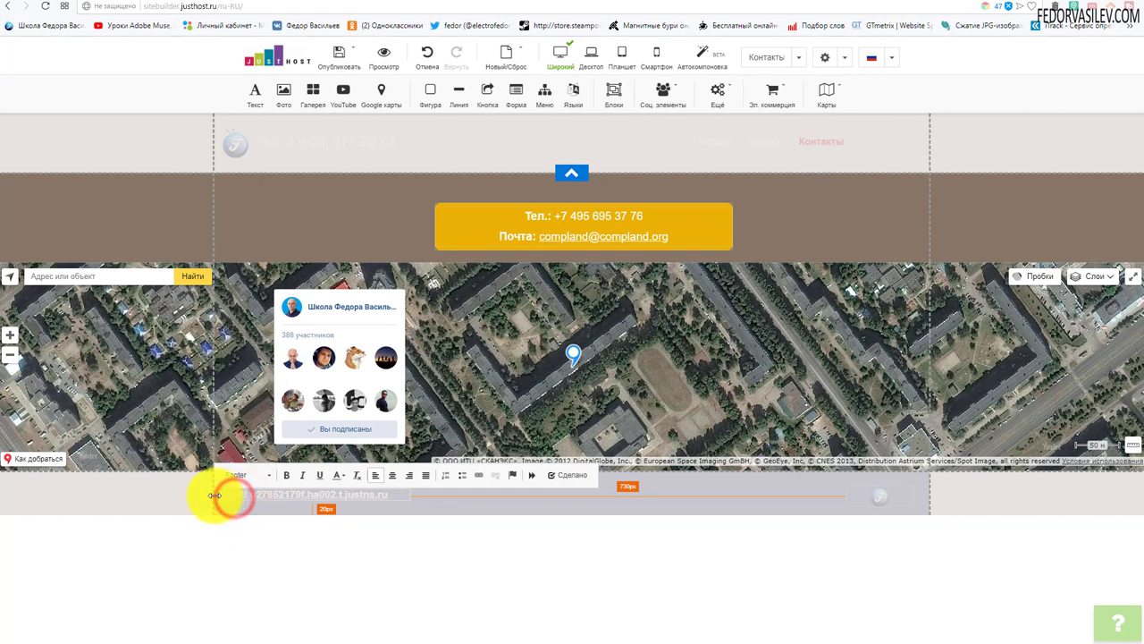
{"action": "left_click", "coordinate": [554, 476]}
{"action": "right_click", "coordinate": [404, 496]}
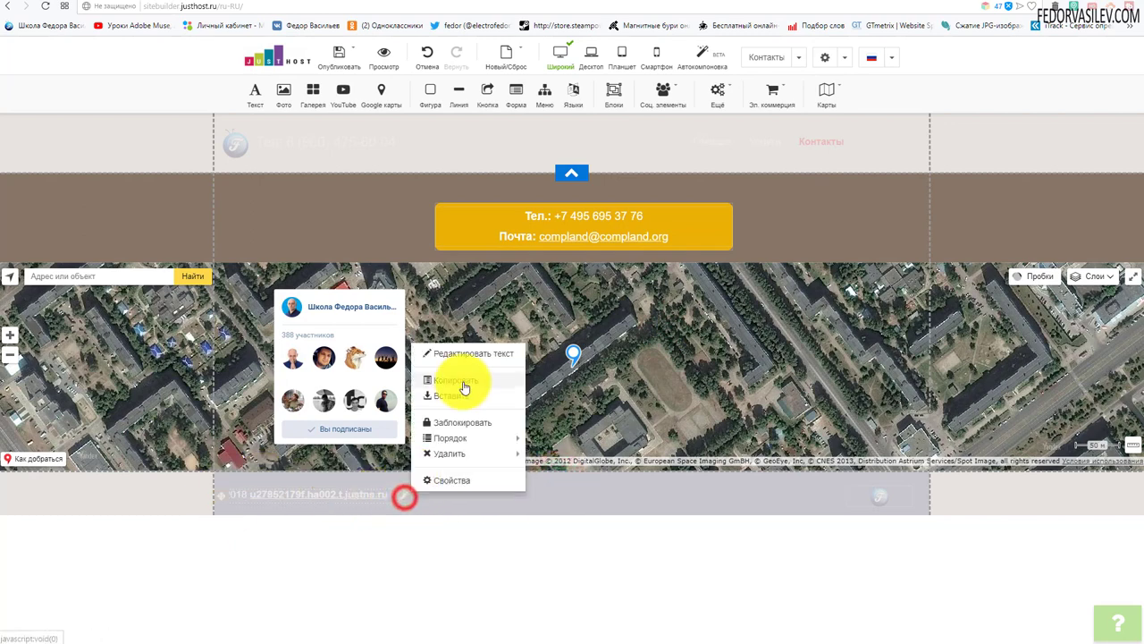
{"action": "left_click", "coordinate": [446, 483]}
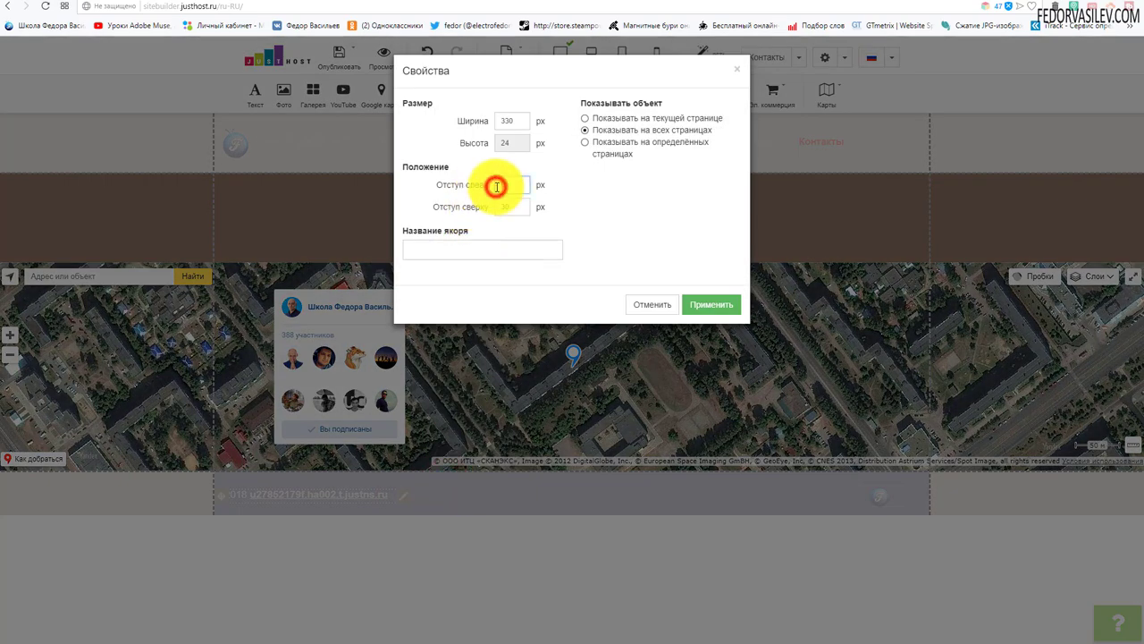
{"action": "left_click", "coordinate": [699, 307]}
Replace the linked site address in the footer copyright text with "демо сайт".
{"action": "left_click", "coordinate": [304, 498]}
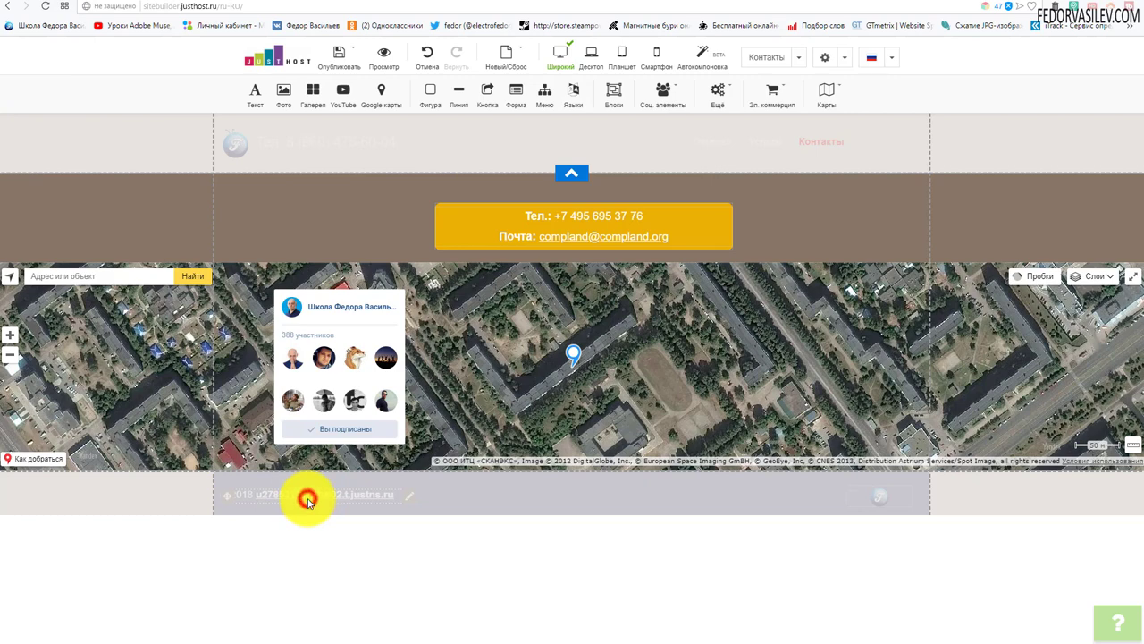
{"action": "left_click_drag", "start_coordinate": [255, 496], "coordinate": [412, 511]}
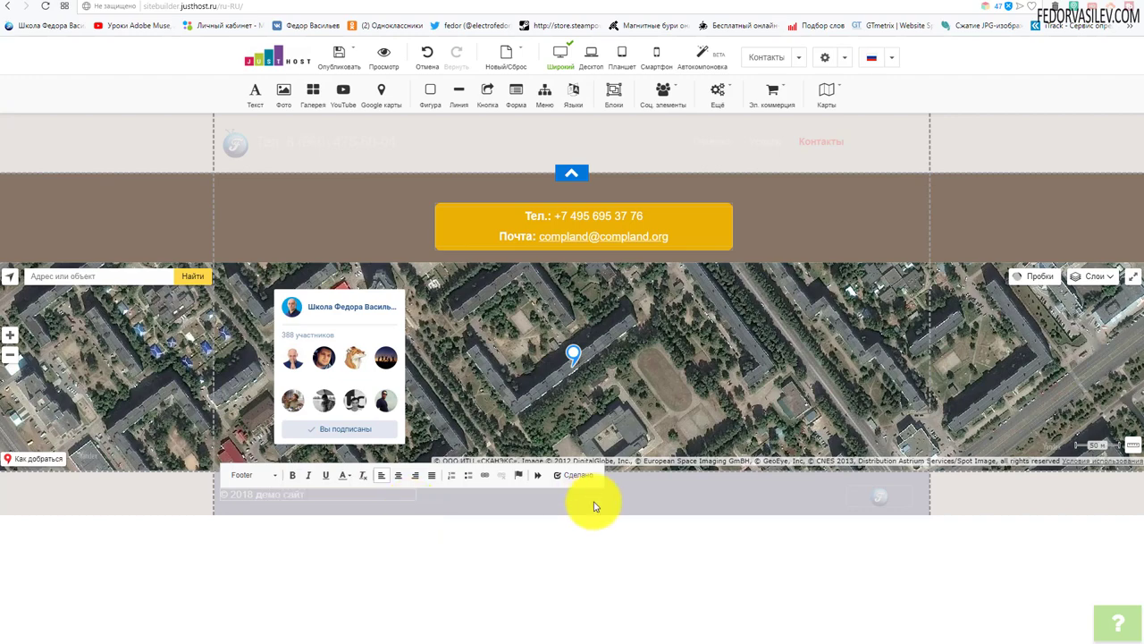
Preview the site at U Wide (1920) width, inspect the edited footer and close the preview.
{"action": "left_click", "coordinate": [384, 58]}
{"action": "left_click", "coordinate": [462, 157]}
{"action": "scroll", "coordinate": [510, 277], "scroll_direction": "down", "scroll_amount": 10}
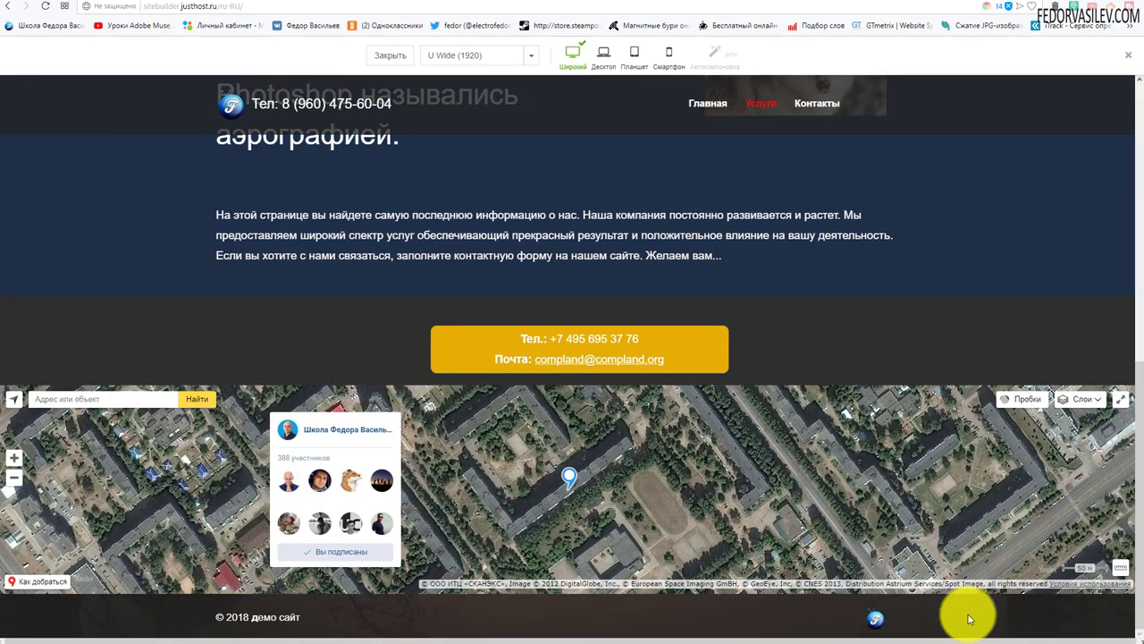
{"action": "scroll", "coordinate": [524, 452], "scroll_direction": "down", "scroll_amount": 1}
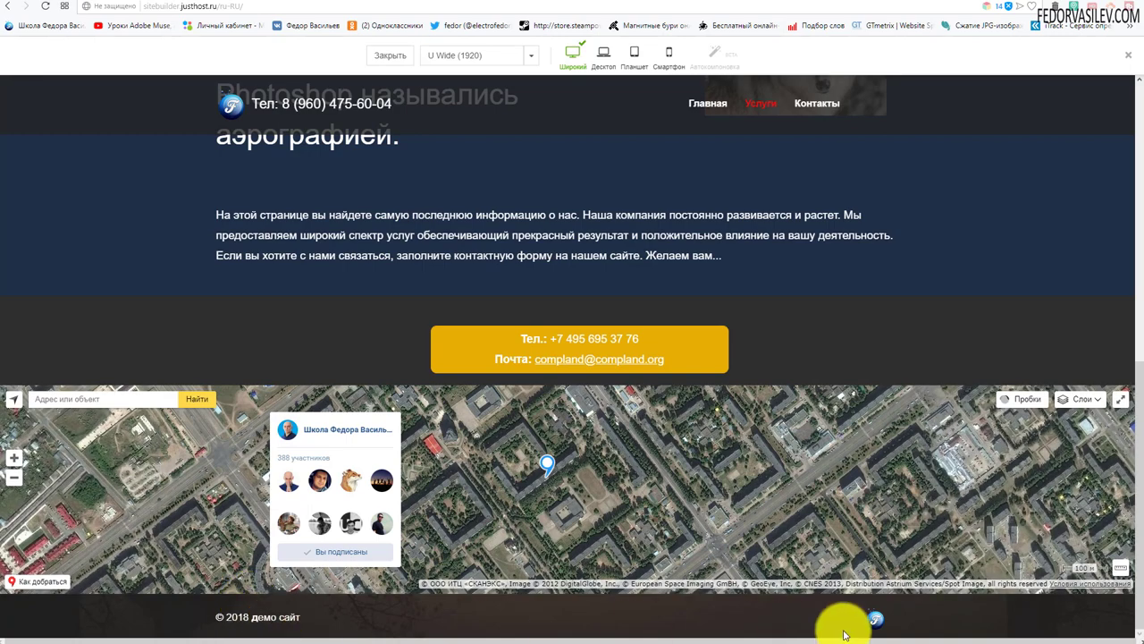
{"action": "left_click", "coordinate": [388, 55]}
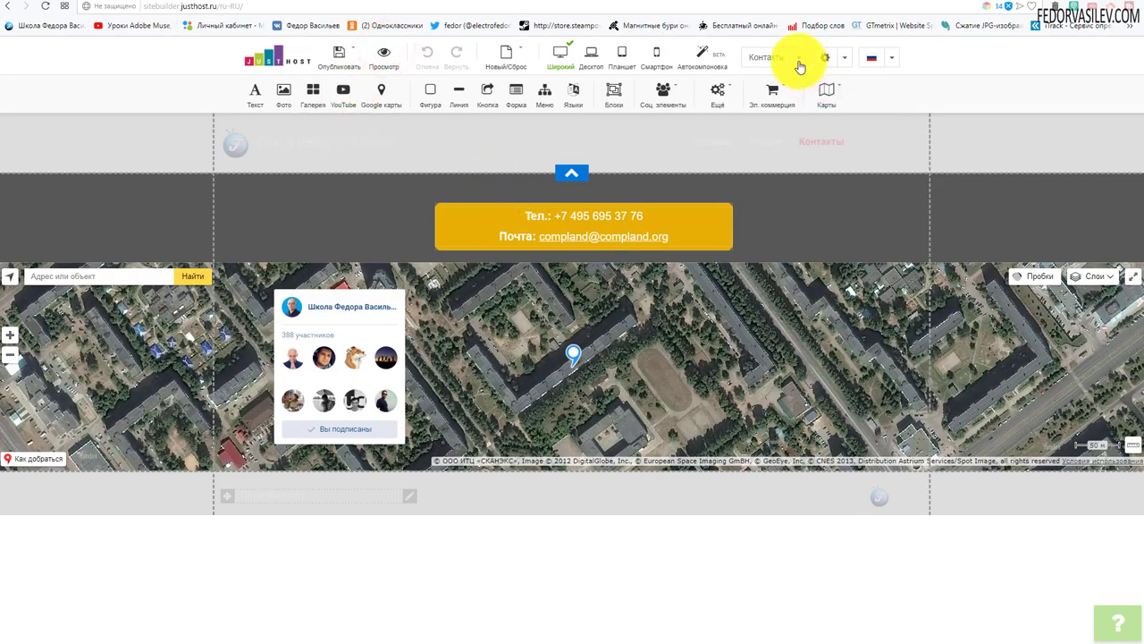
{"action": "left_click", "coordinate": [842, 64]}
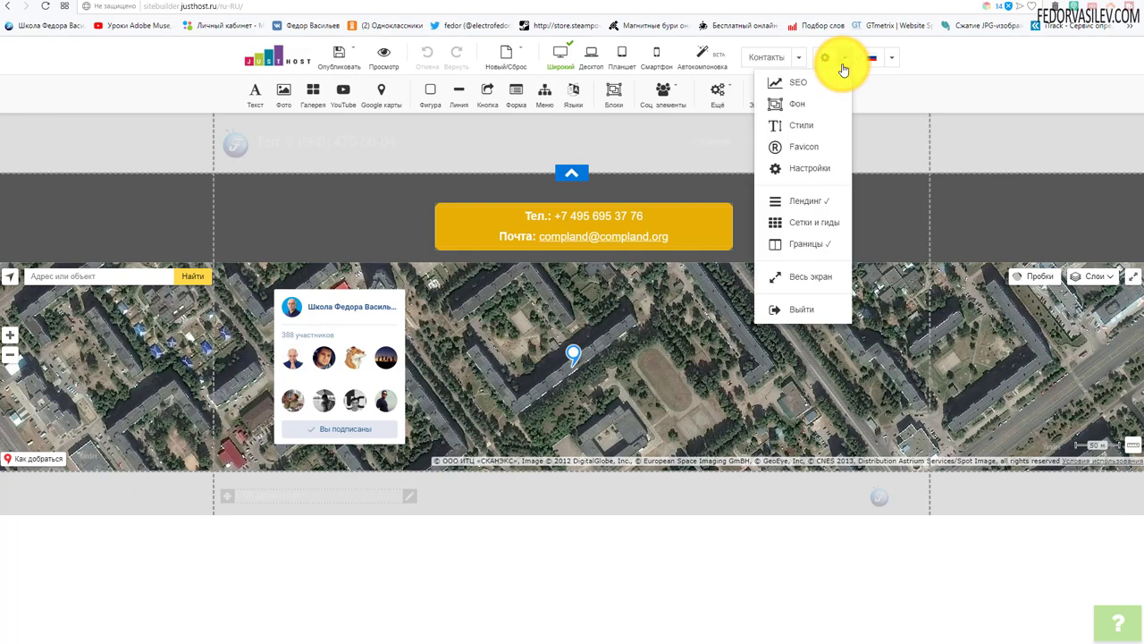
{"action": "left_click", "coordinate": [796, 83]}
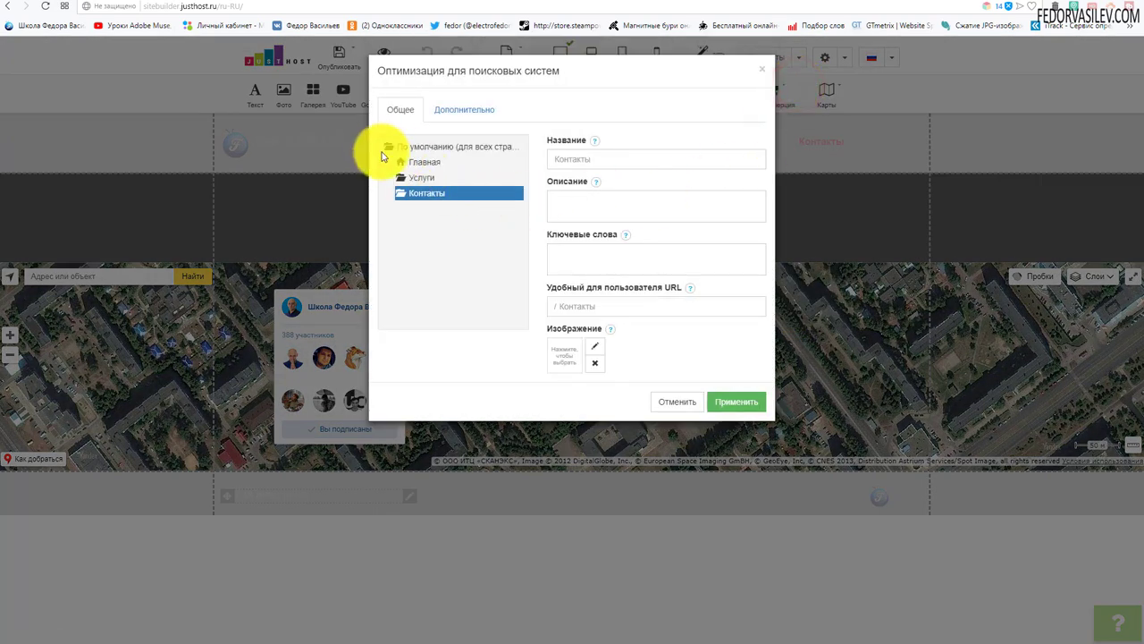
{"action": "left_click", "coordinate": [491, 146]}
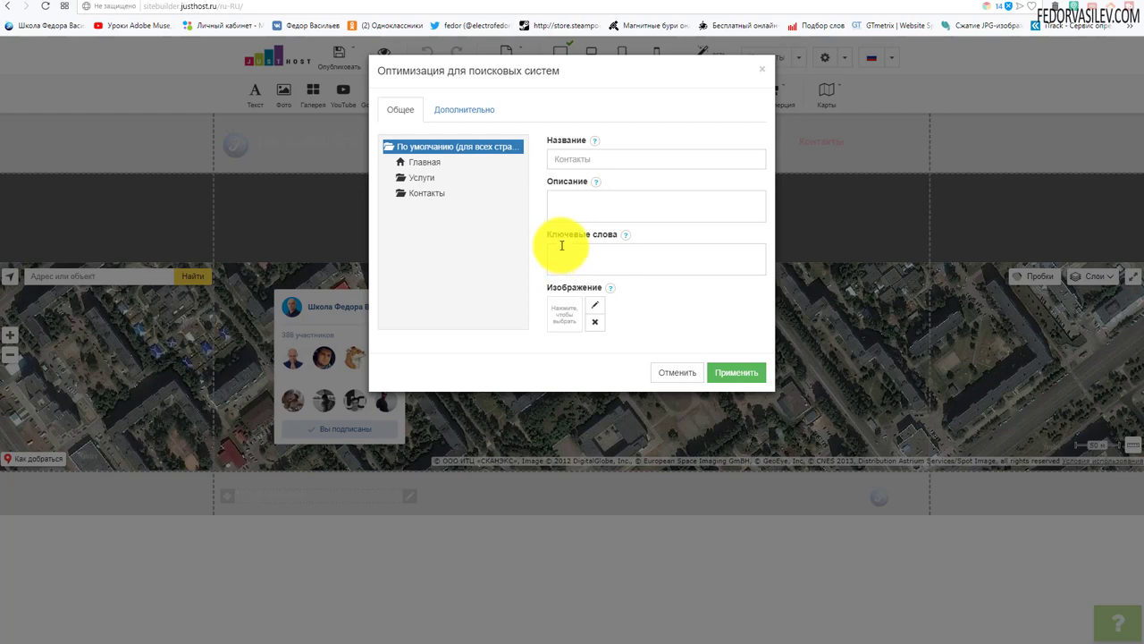
{"action": "left_click", "coordinate": [568, 158]}
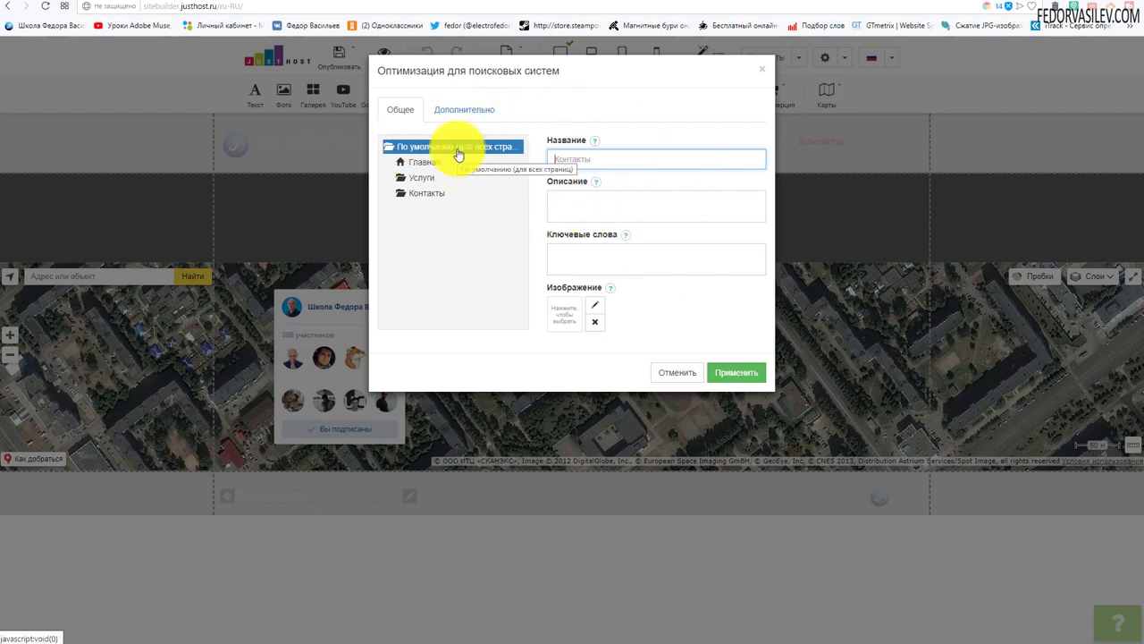
{"action": "mouse_move", "coordinate": [601, 145]}
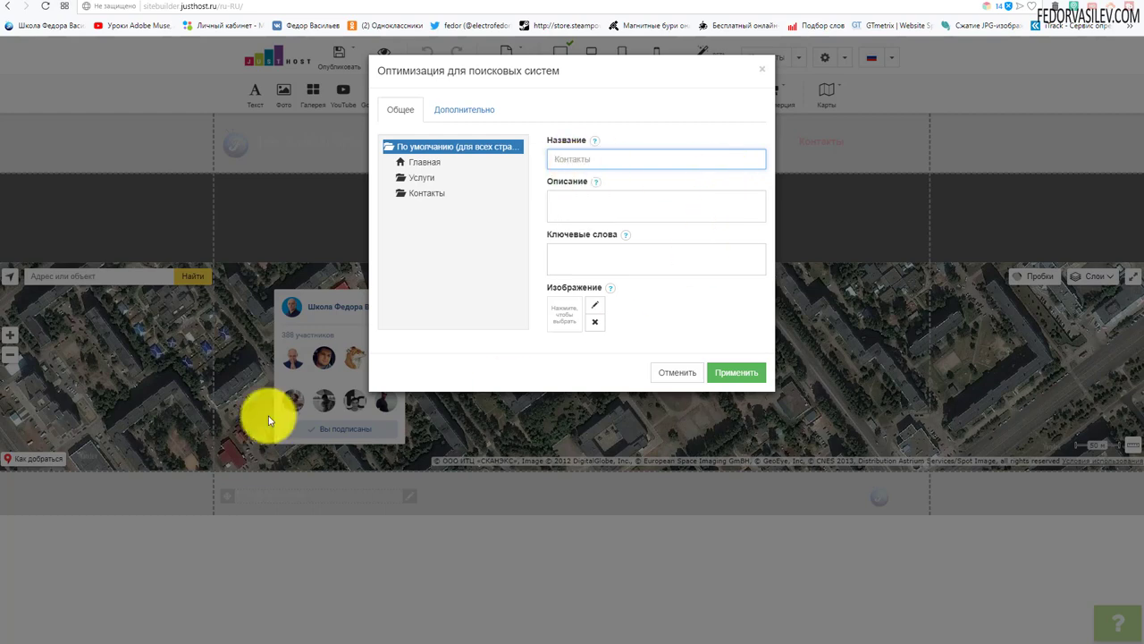
{"action": "left_click", "coordinate": [663, 382]}
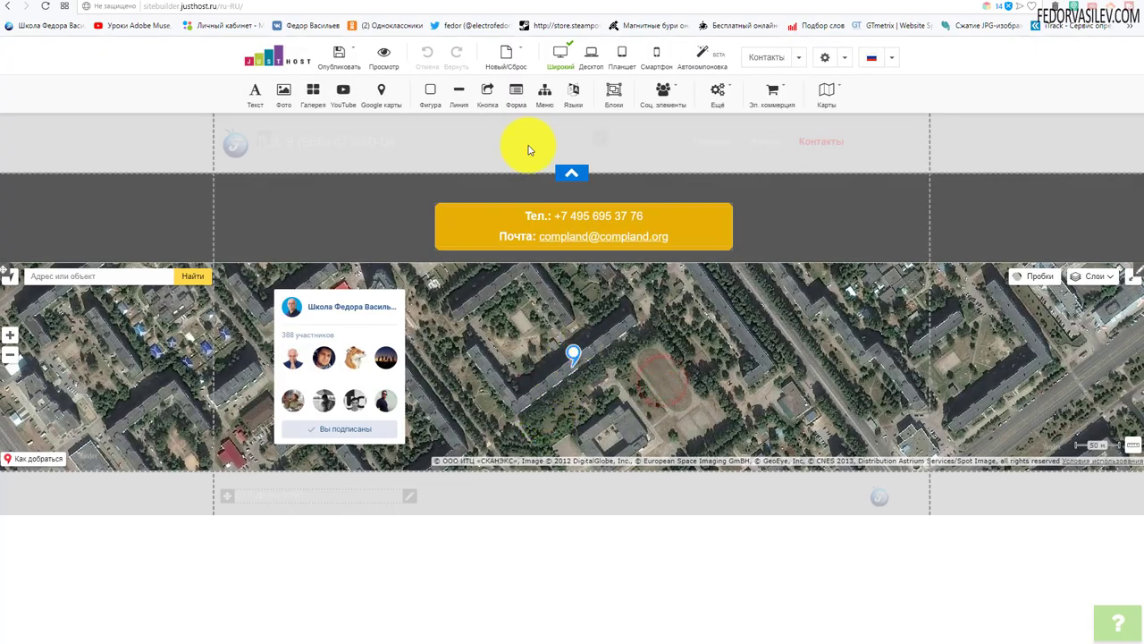
Switch to the Главная page and copy its main heading with the school's name.
{"action": "left_click", "coordinate": [782, 61]}
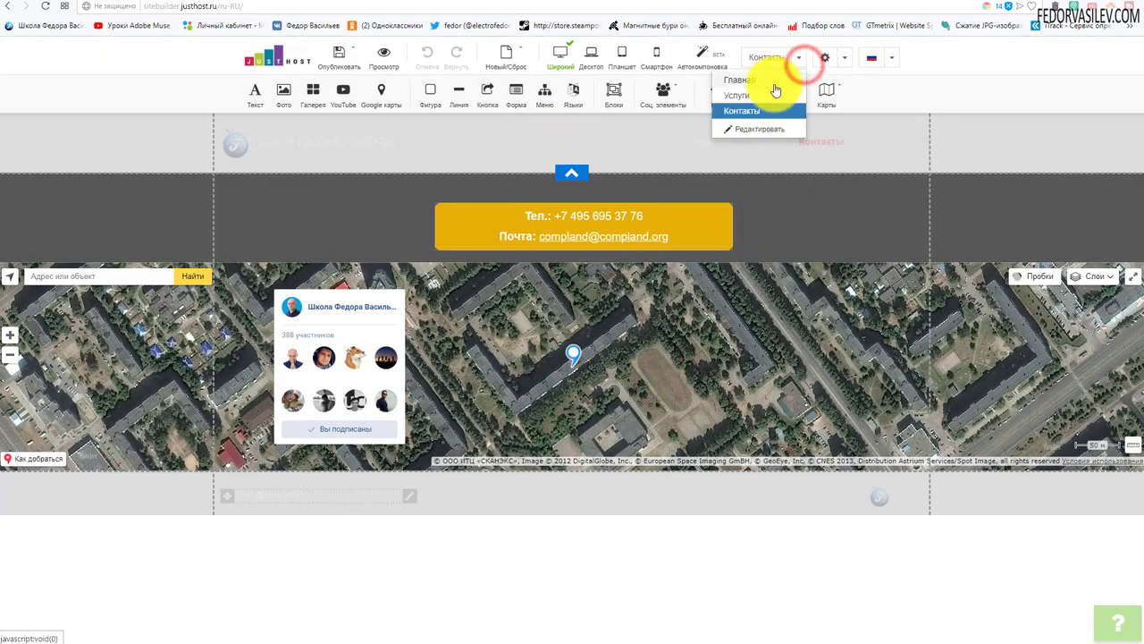
{"action": "left_click", "coordinate": [773, 85]}
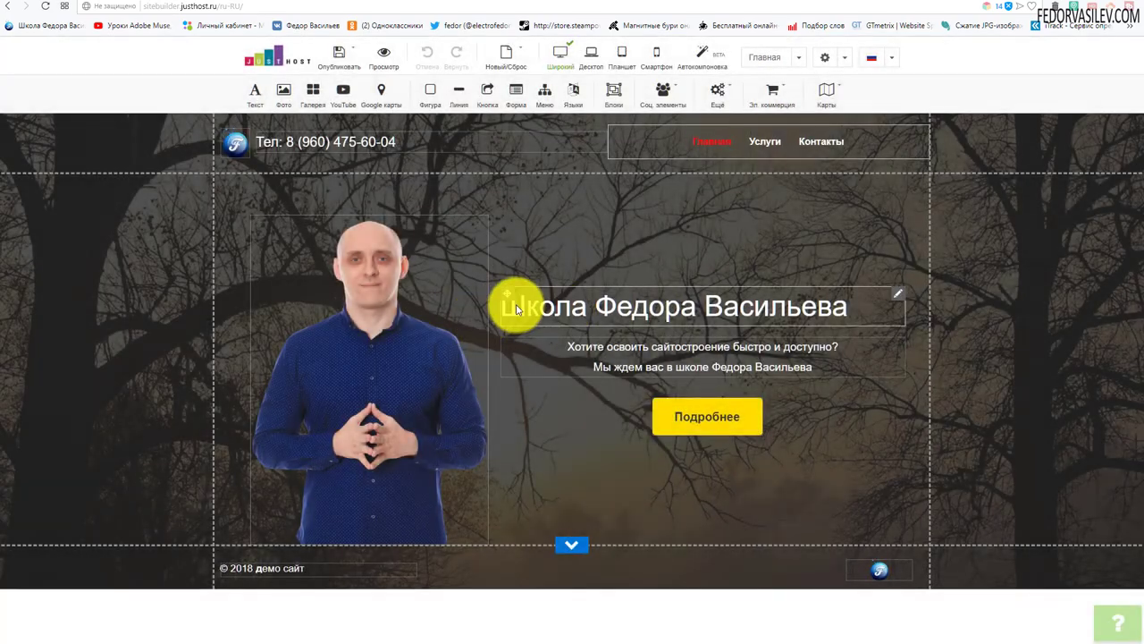
{"action": "double_click", "coordinate": [590, 308]}
{"action": "key", "text": "ctrl+c"}
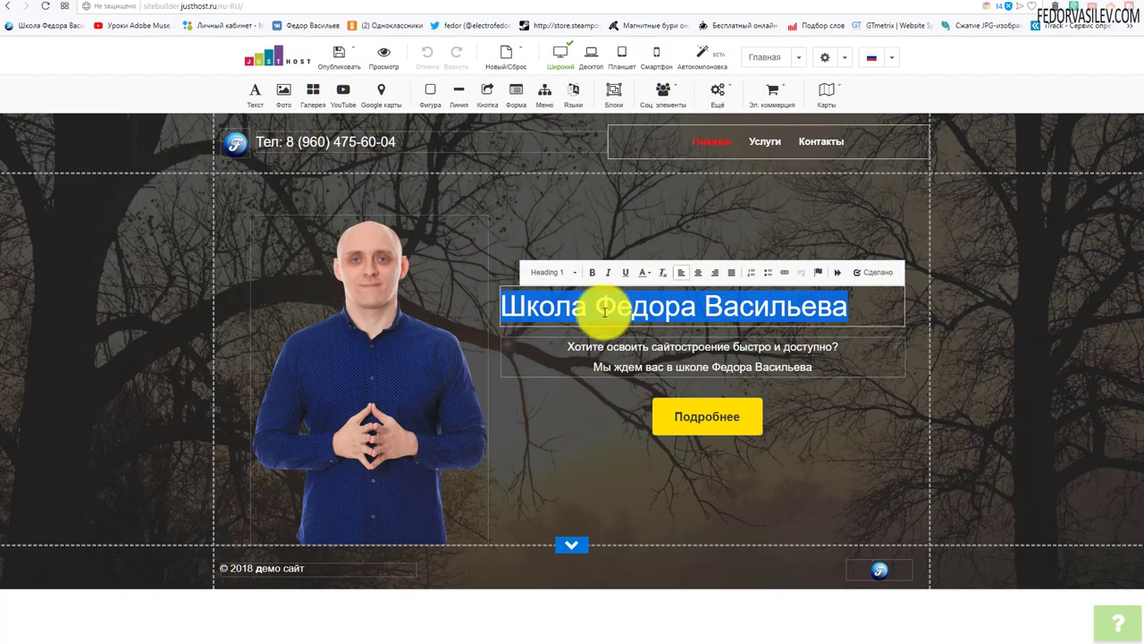
Paste the copied heading as the default SEO title (Название) for all pages.
{"action": "left_click", "coordinate": [841, 60]}
{"action": "left_click", "coordinate": [813, 83]}
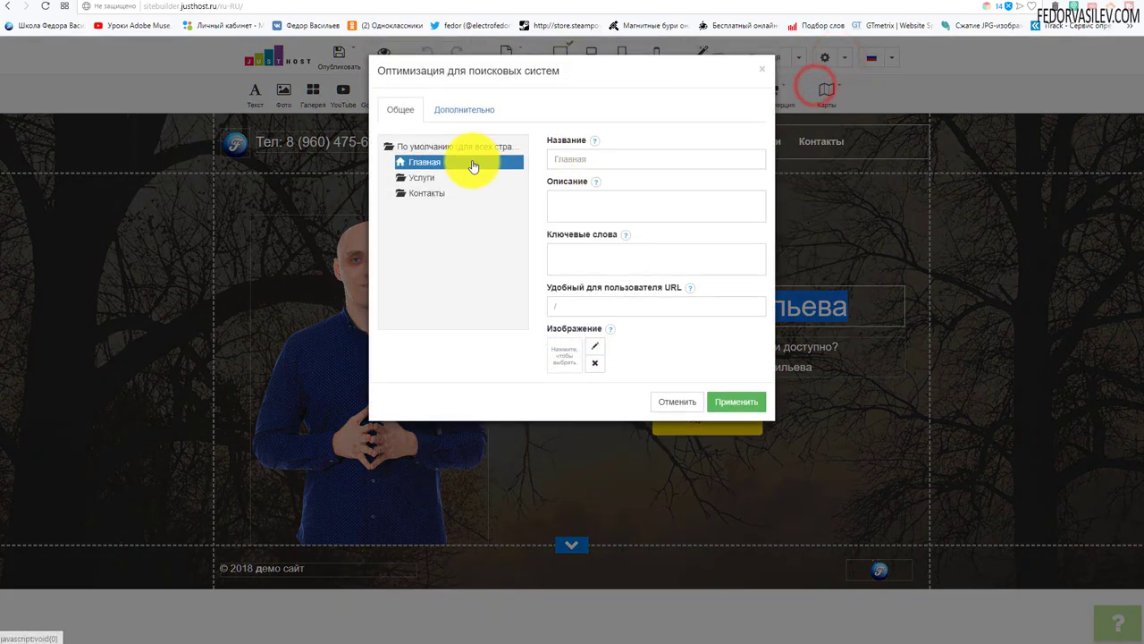
{"action": "left_click", "coordinate": [450, 146]}
{"action": "right_click", "coordinate": [573, 159]}
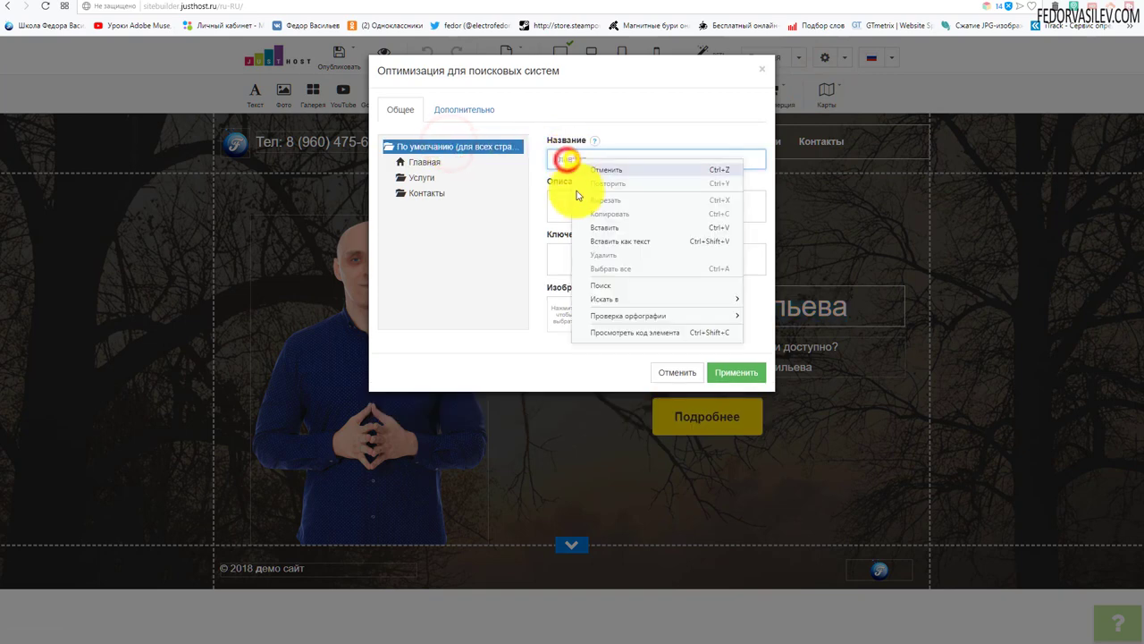
{"action": "left_click", "coordinate": [603, 231]}
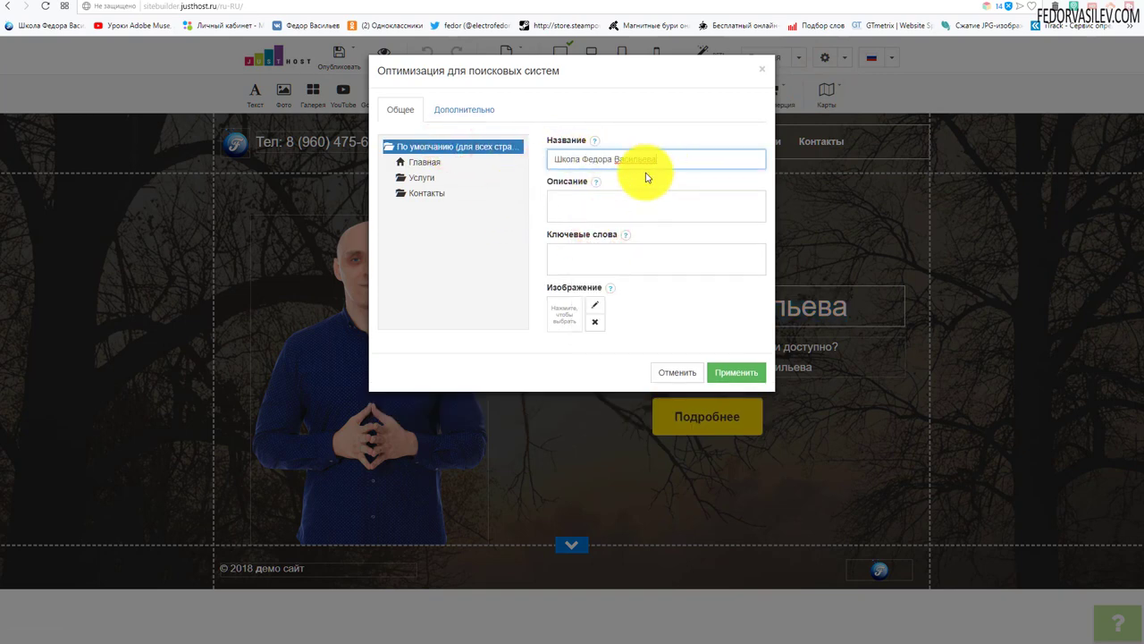
Read the help notes for the default SEO description and keywords fields.
{"action": "left_click", "coordinate": [581, 205]}
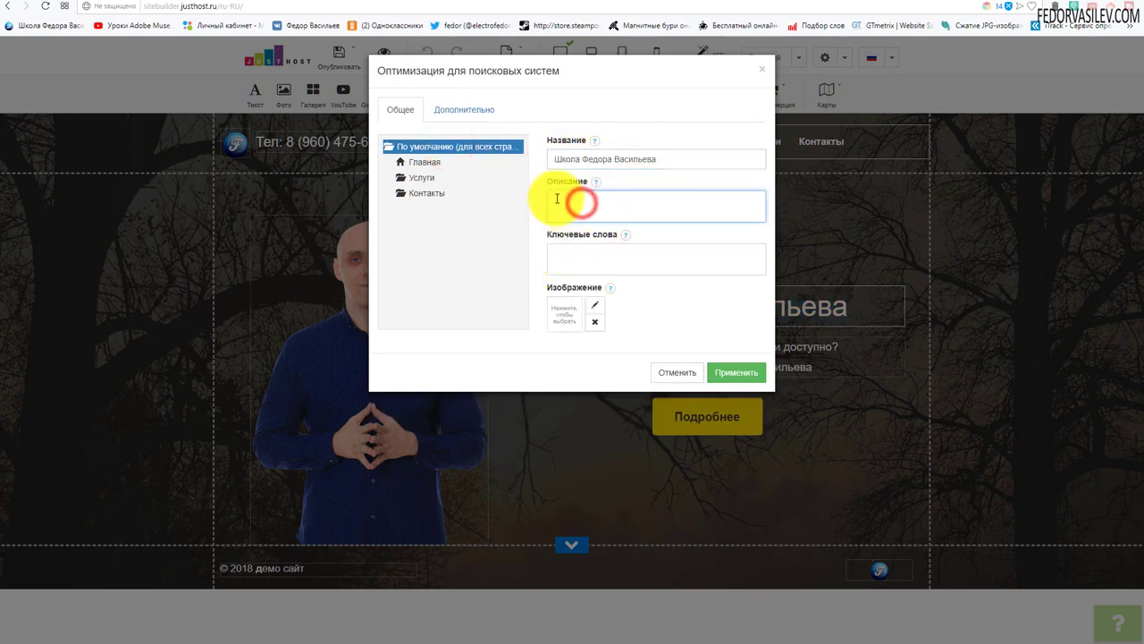
{"action": "left_click", "coordinate": [596, 181]}
{"action": "left_click", "coordinate": [580, 200]}
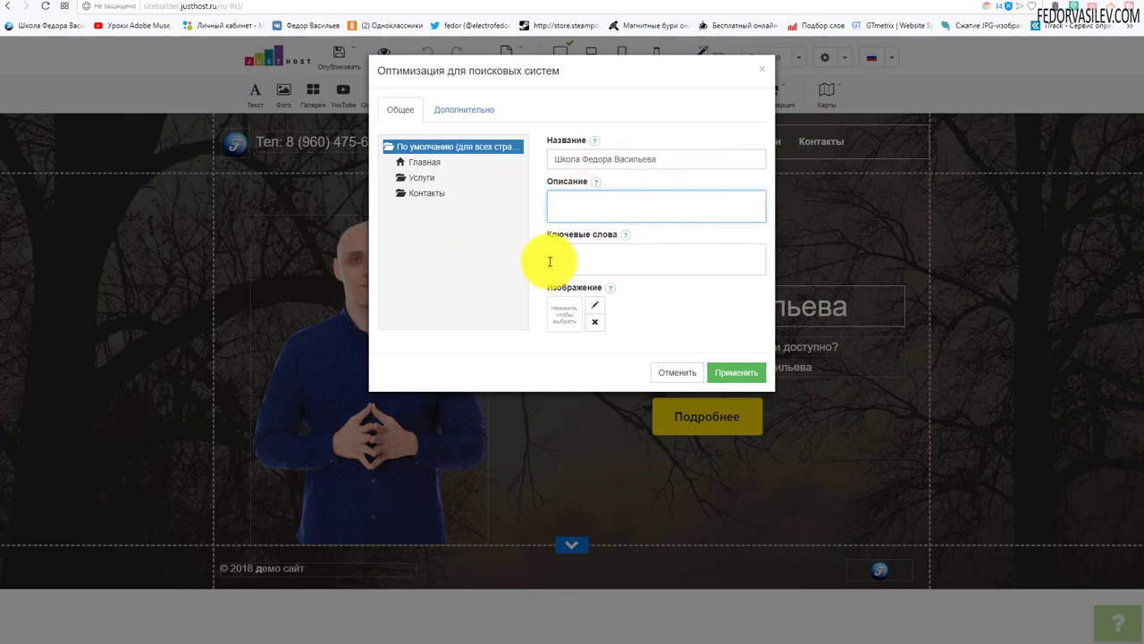
{"action": "mouse_move", "coordinate": [630, 236]}
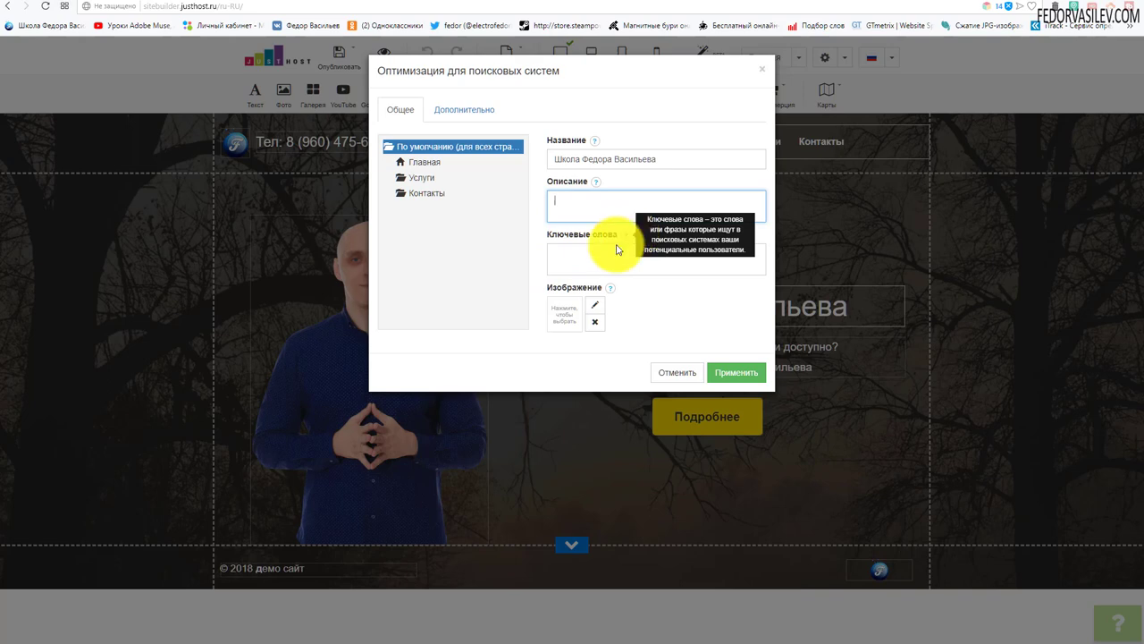
{"action": "left_click", "coordinate": [593, 258]}
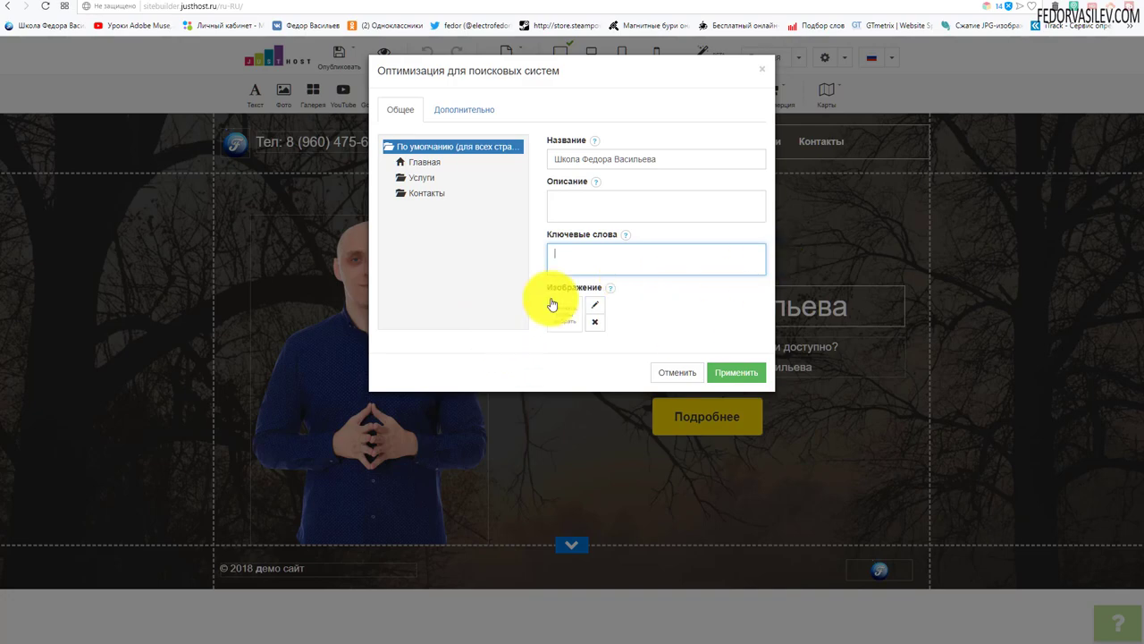
Choose the round logo picture from the template gallery as the default SEO image for all pages.
{"action": "left_click", "coordinate": [571, 317]}
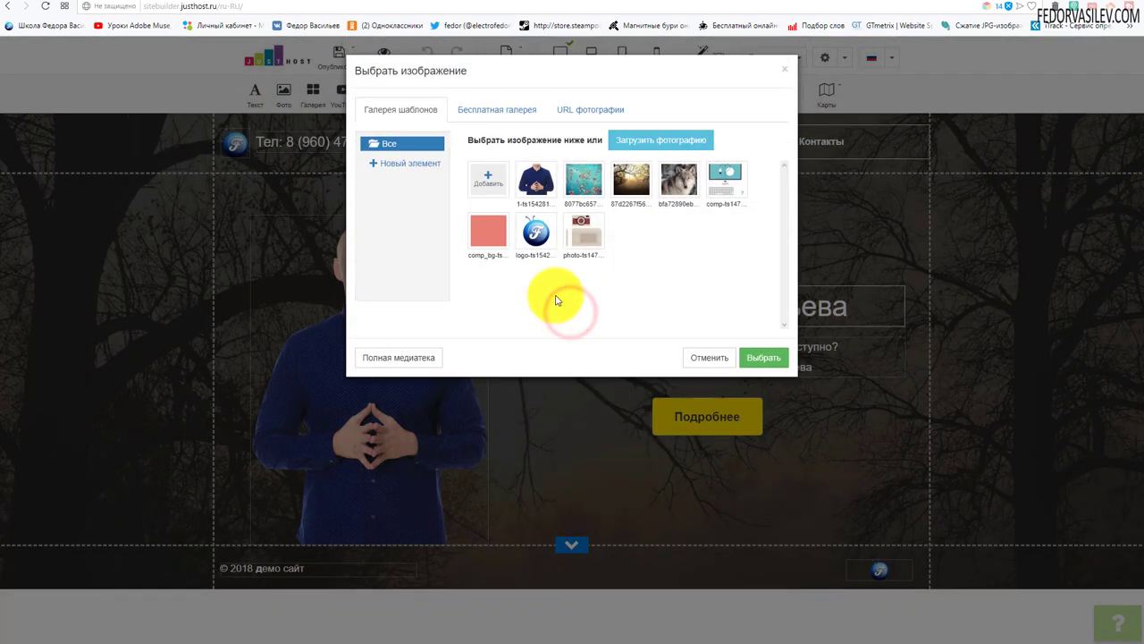
{"action": "left_click", "coordinate": [537, 234]}
{"action": "left_click", "coordinate": [757, 357]}
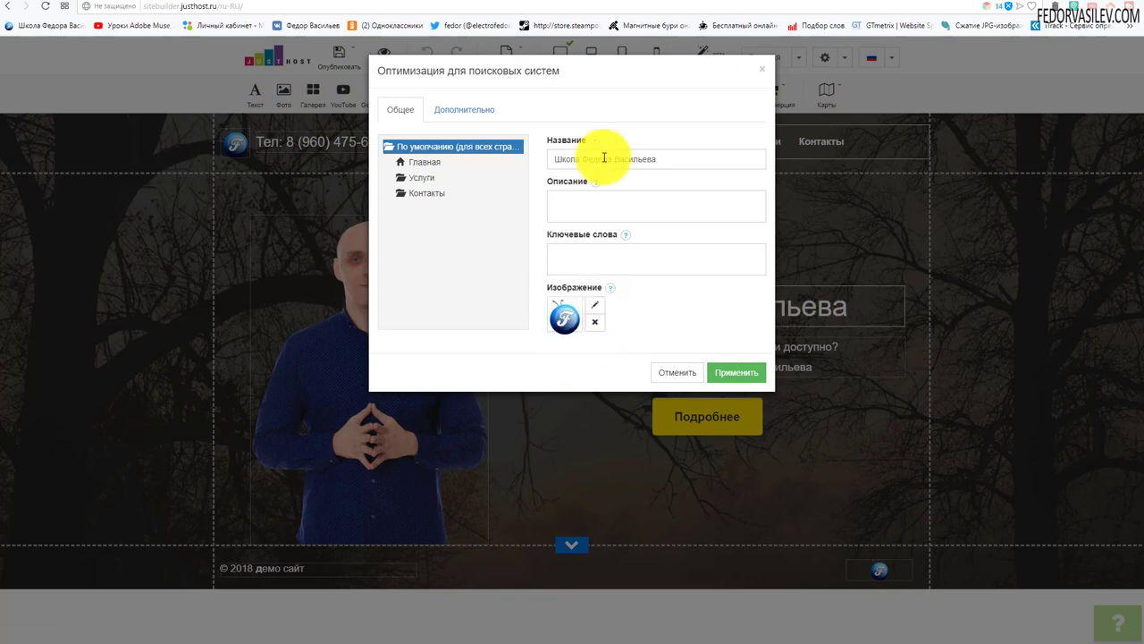
Examine the additional SEO settings for Google Analytics, Google Webmaster Tools and the sitemap, and return to the general settings.
{"action": "left_click", "coordinate": [460, 110]}
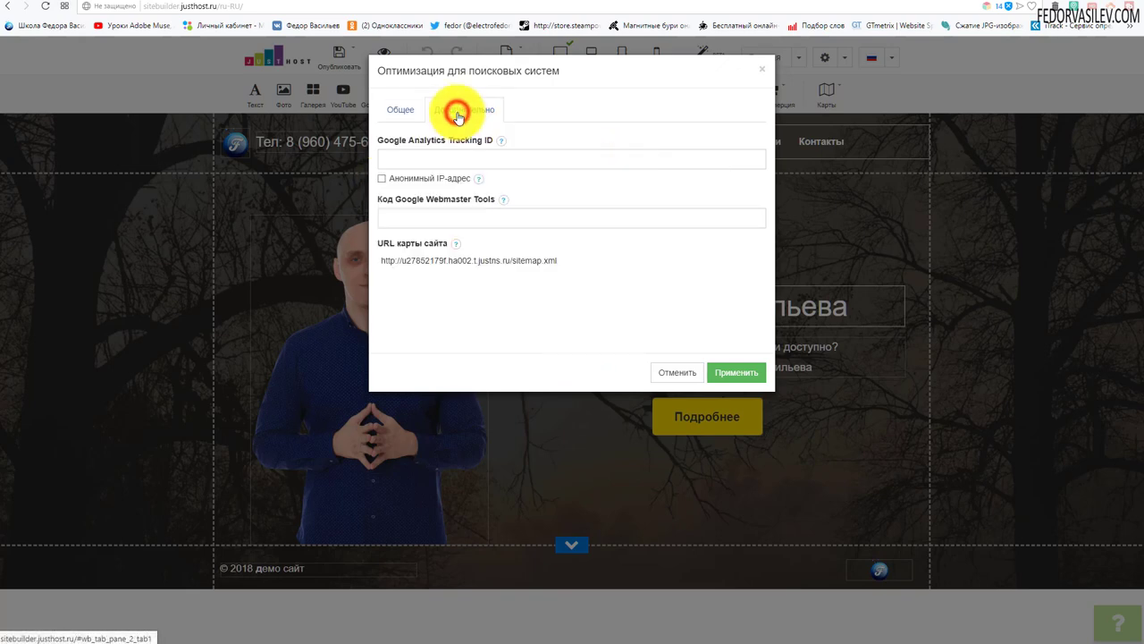
{"action": "mouse_move", "coordinate": [498, 146]}
{"action": "left_click", "coordinate": [429, 159]}
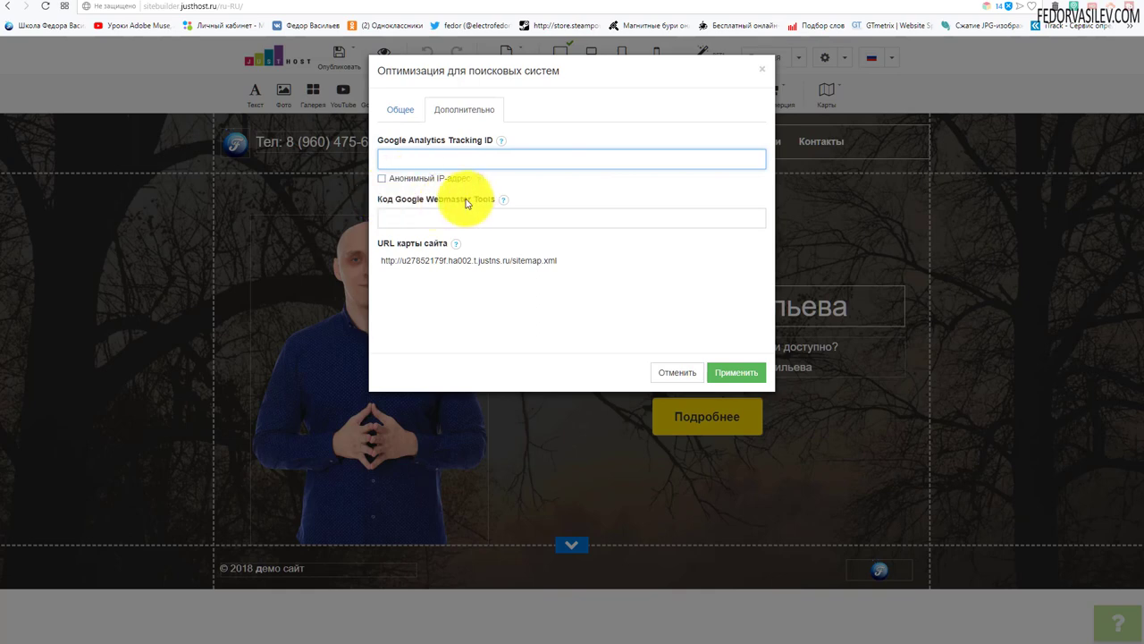
{"action": "left_click", "coordinate": [409, 112]}
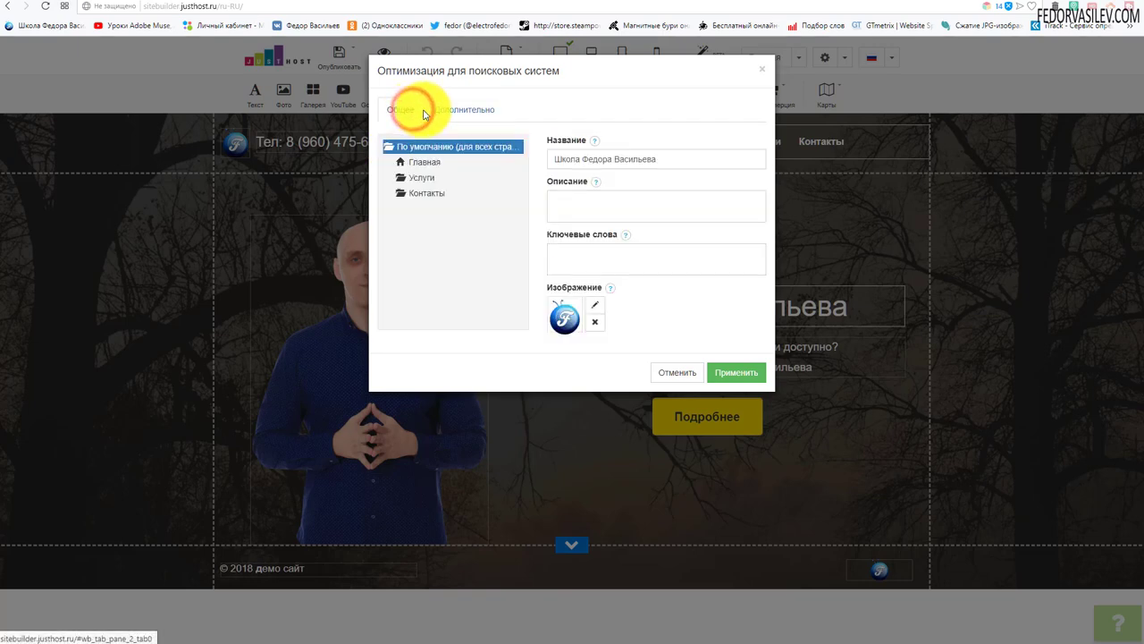
Leave the default SEO description empty and apply the search optimization settings for all pages.
{"action": "left_click", "coordinate": [563, 204]}
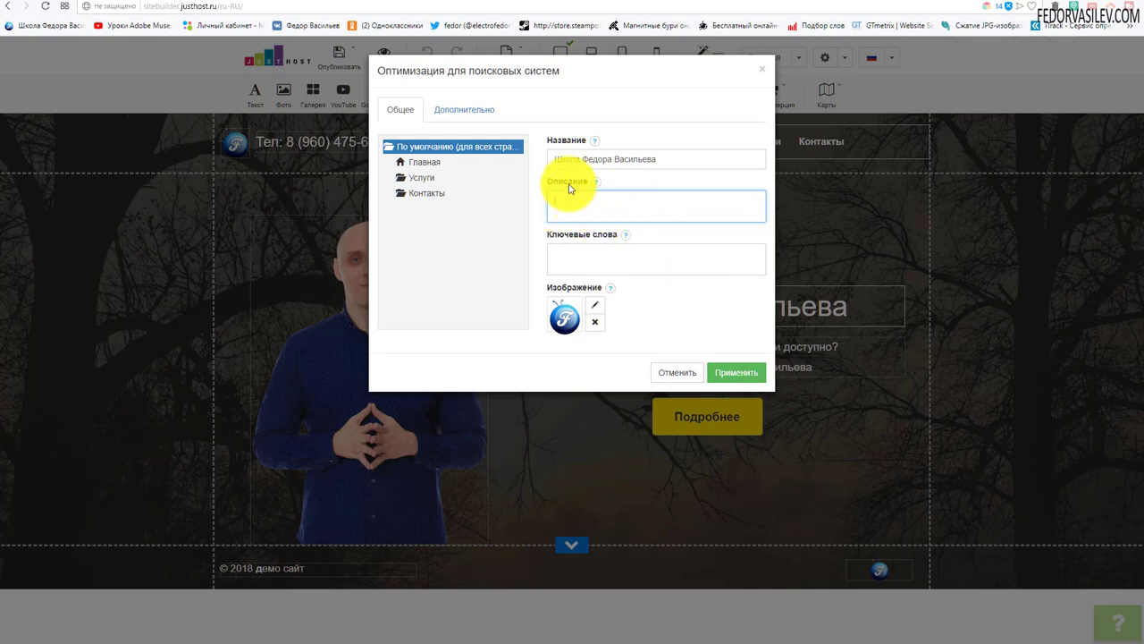
{"action": "left_click", "coordinate": [724, 374]}
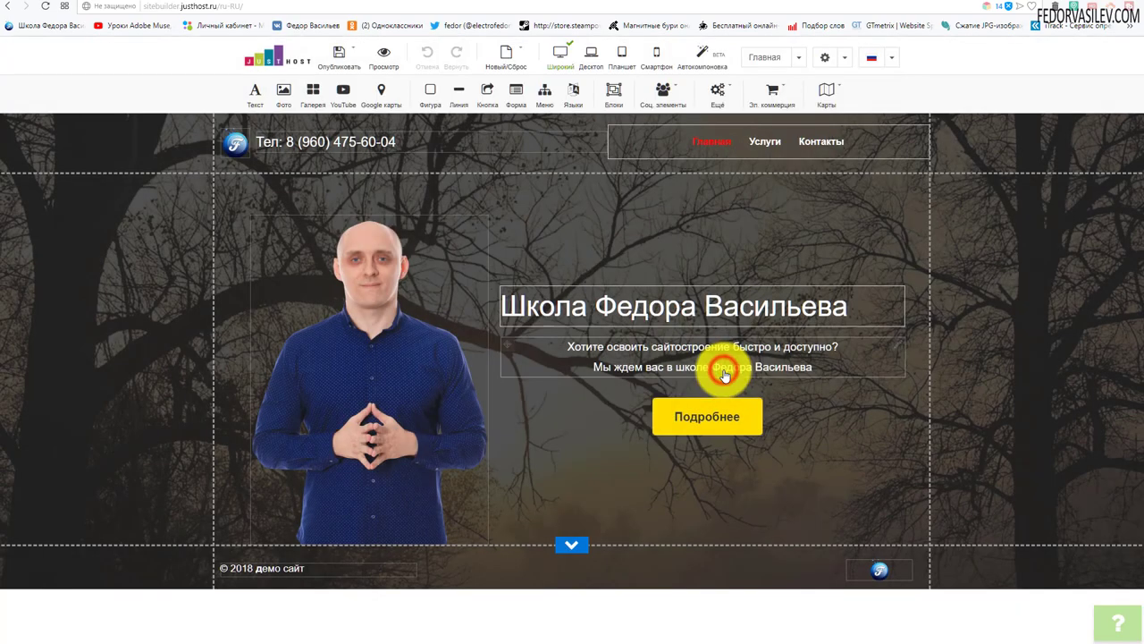
Examine the site background properties for color, image, repeat and size, and close them without changes.
{"action": "left_click", "coordinate": [843, 59]}
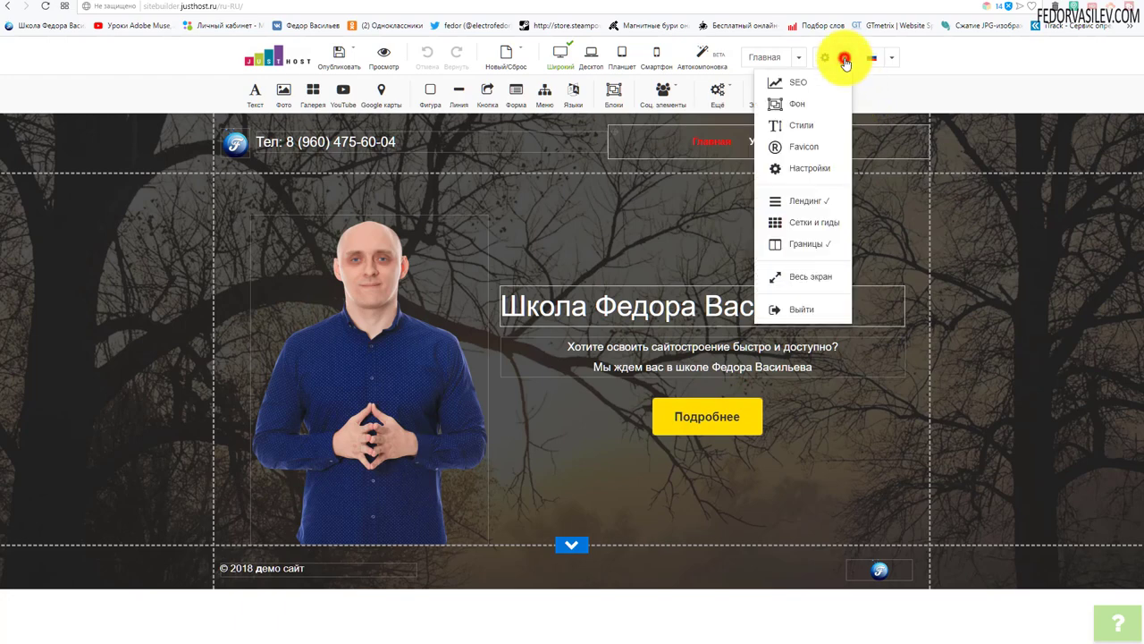
{"action": "left_click", "coordinate": [812, 108]}
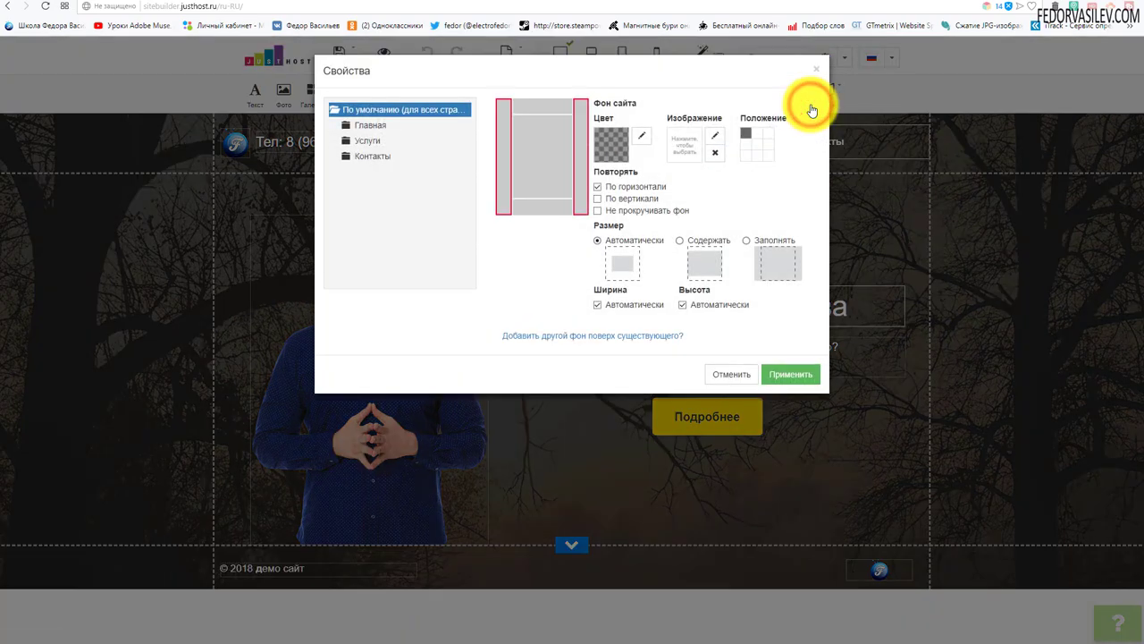
{"action": "left_click", "coordinate": [815, 70]}
Open the site's text styles and set the Page Title font to Arial.
{"action": "left_click", "coordinate": [844, 59]}
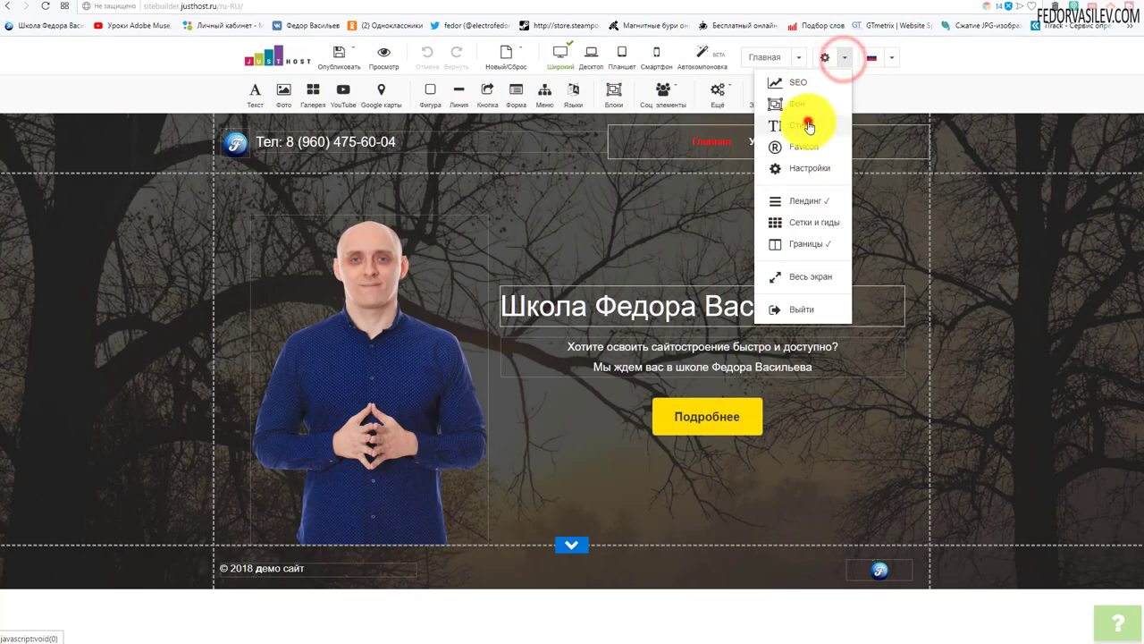
{"action": "left_click", "coordinate": [808, 121]}
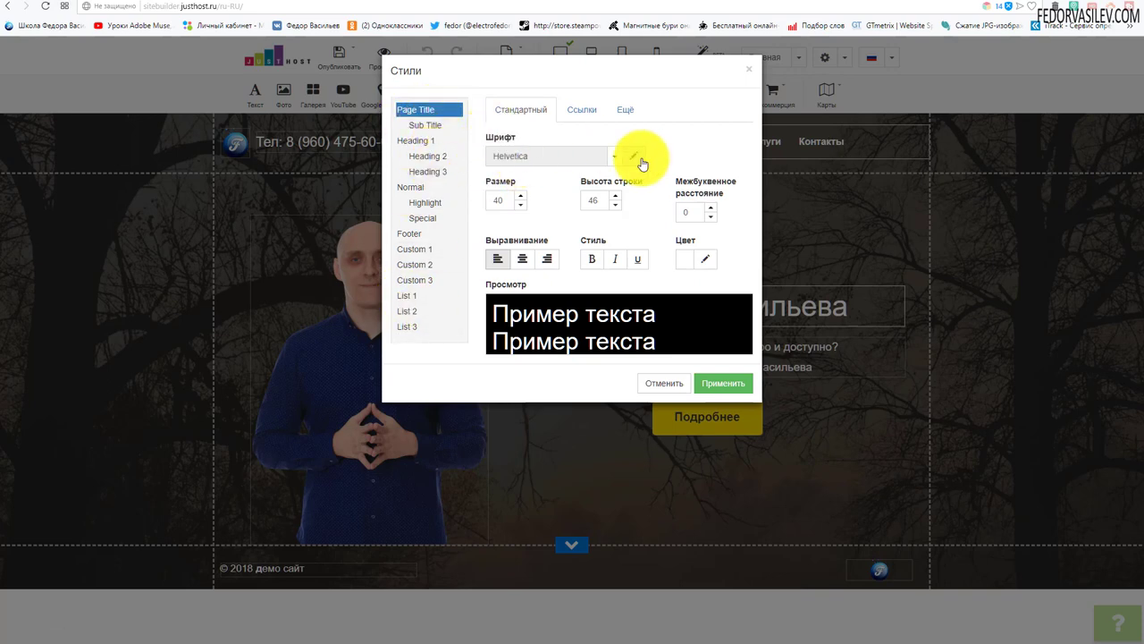
{"action": "left_click", "coordinate": [612, 156]}
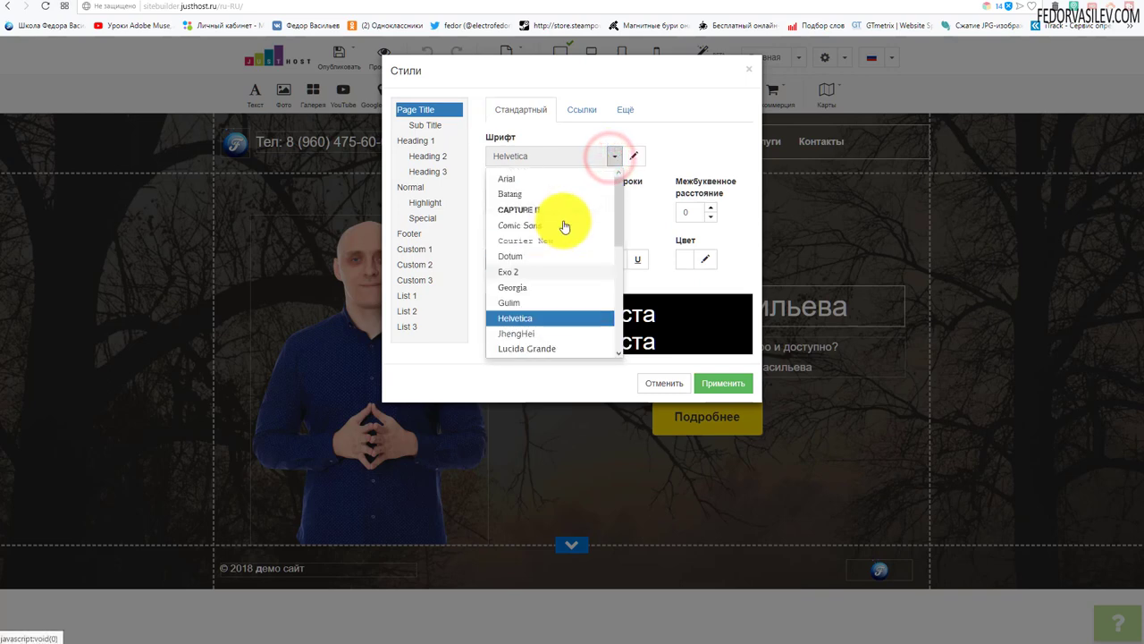
{"action": "left_click", "coordinate": [528, 179]}
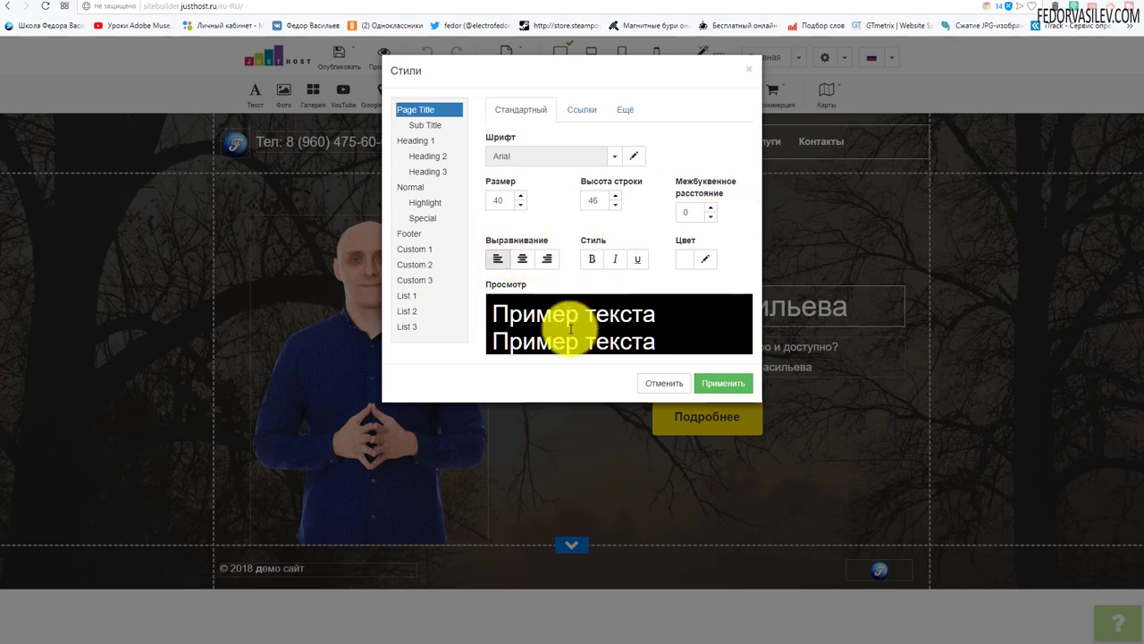
Set the font of the Sub Title and Heading 1 styles to Arial.
{"action": "left_click", "coordinate": [430, 127]}
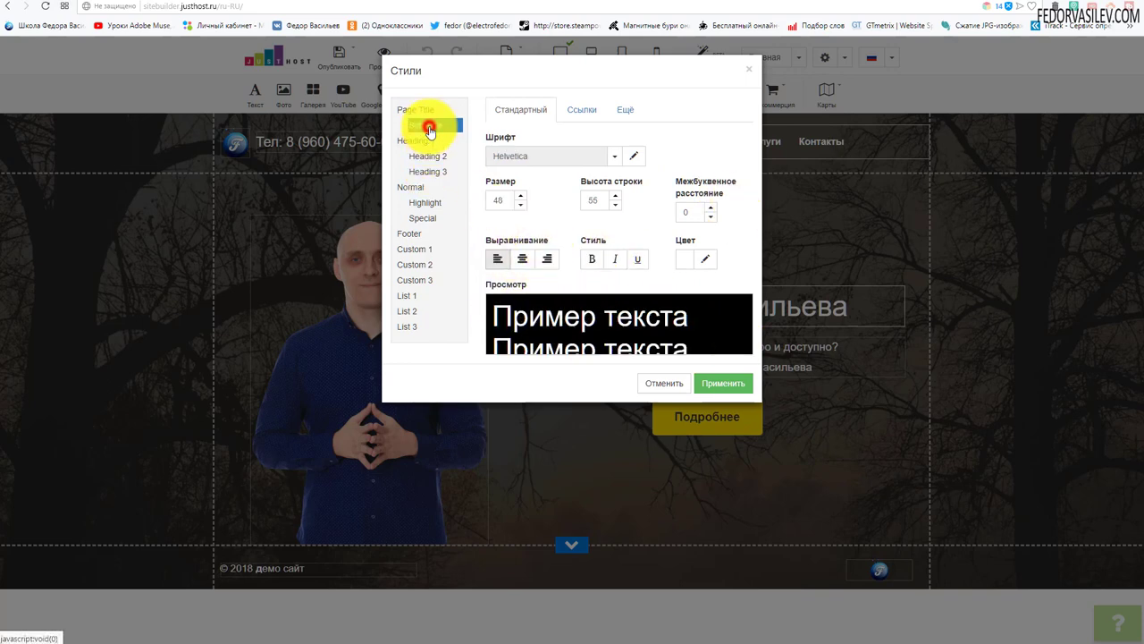
{"action": "left_click", "coordinate": [614, 156]}
{"action": "scroll", "coordinate": [524, 205], "scroll_direction": "up", "scroll_amount": 2}
{"action": "left_click", "coordinate": [517, 181]}
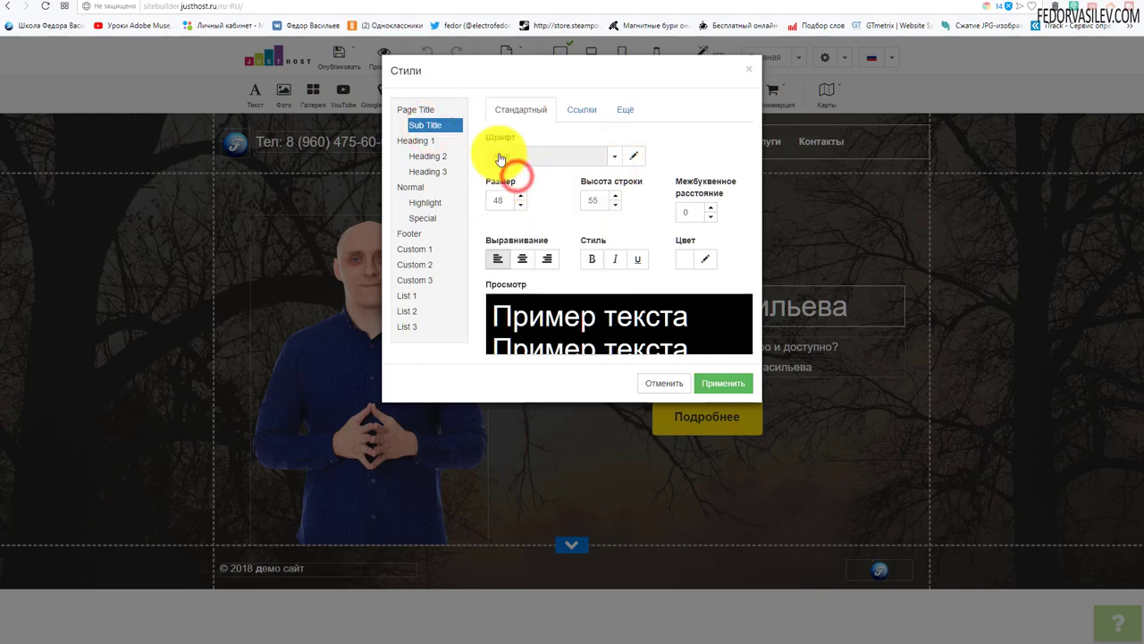
{"action": "left_click", "coordinate": [404, 143]}
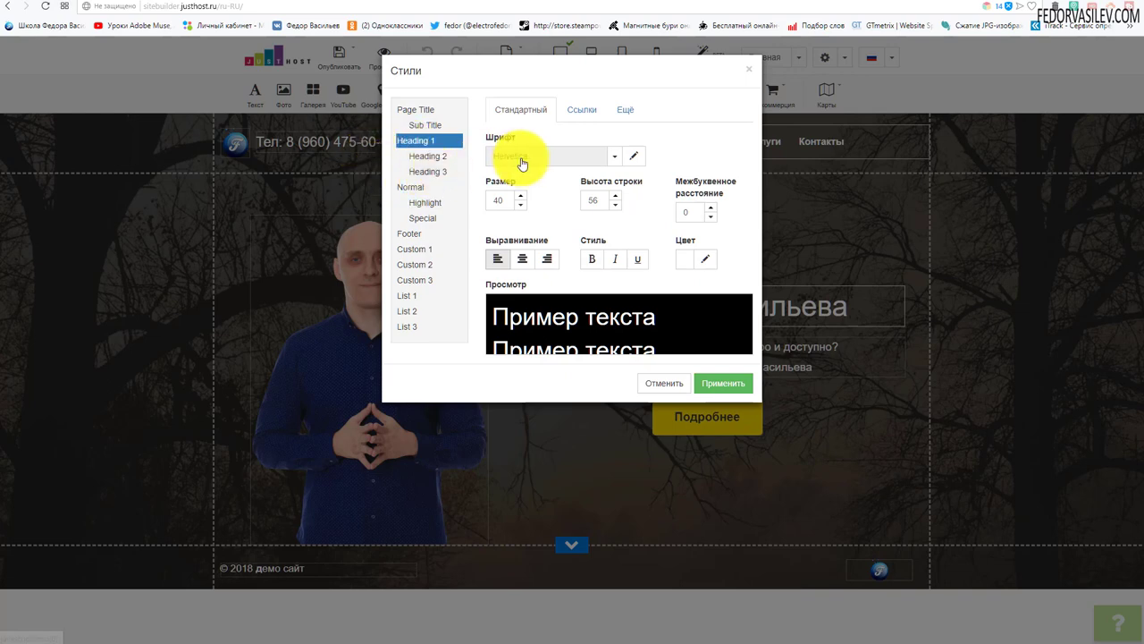
{"action": "left_click", "coordinate": [613, 157]}
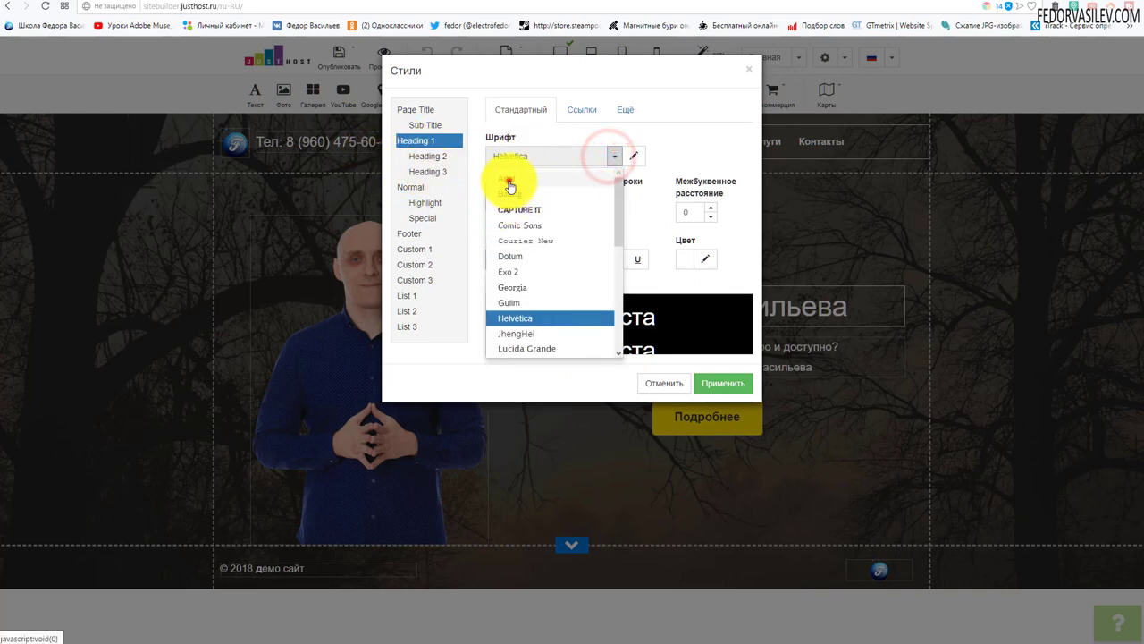
{"action": "left_click", "coordinate": [506, 179]}
Check the fonts of the remaining text styles, from Heading 2 and Heading 3 through Normal, Highlight and Footer to Custom 1.
{"action": "left_click", "coordinate": [424, 161]}
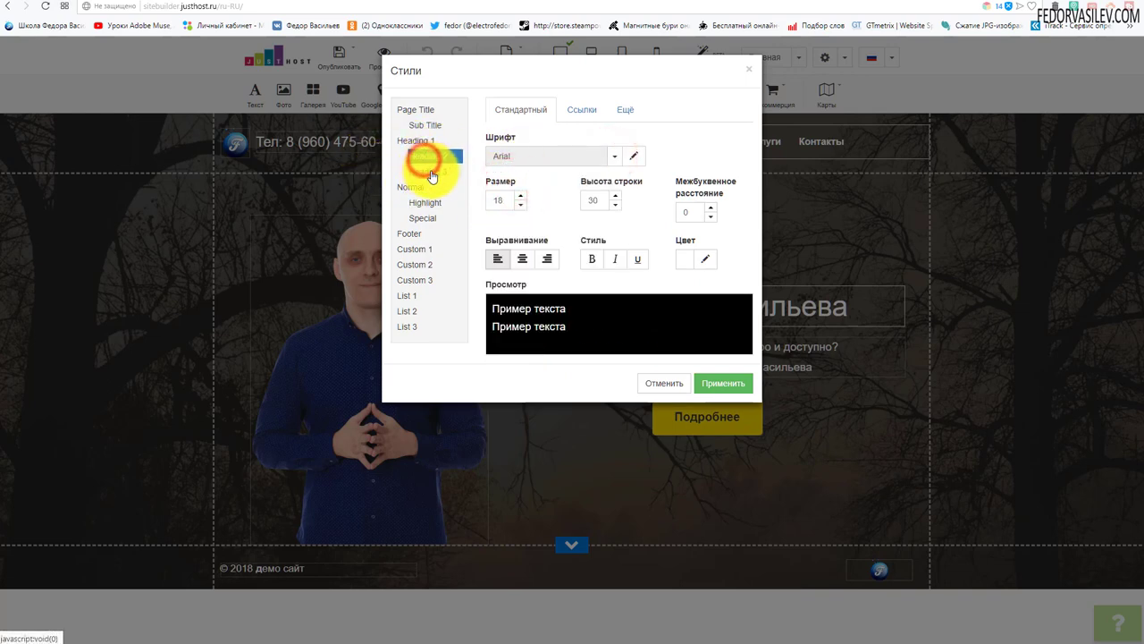
{"action": "left_click", "coordinate": [428, 172]}
{"action": "left_click", "coordinate": [444, 157]}
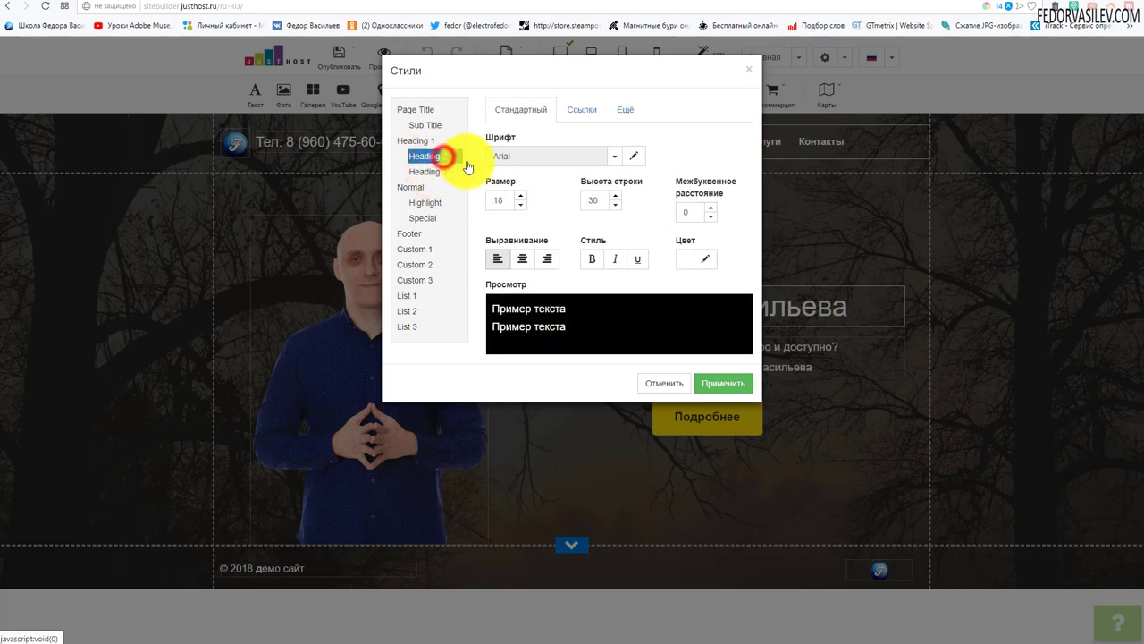
{"action": "left_click", "coordinate": [417, 172]}
{"action": "left_click", "coordinate": [415, 188]}
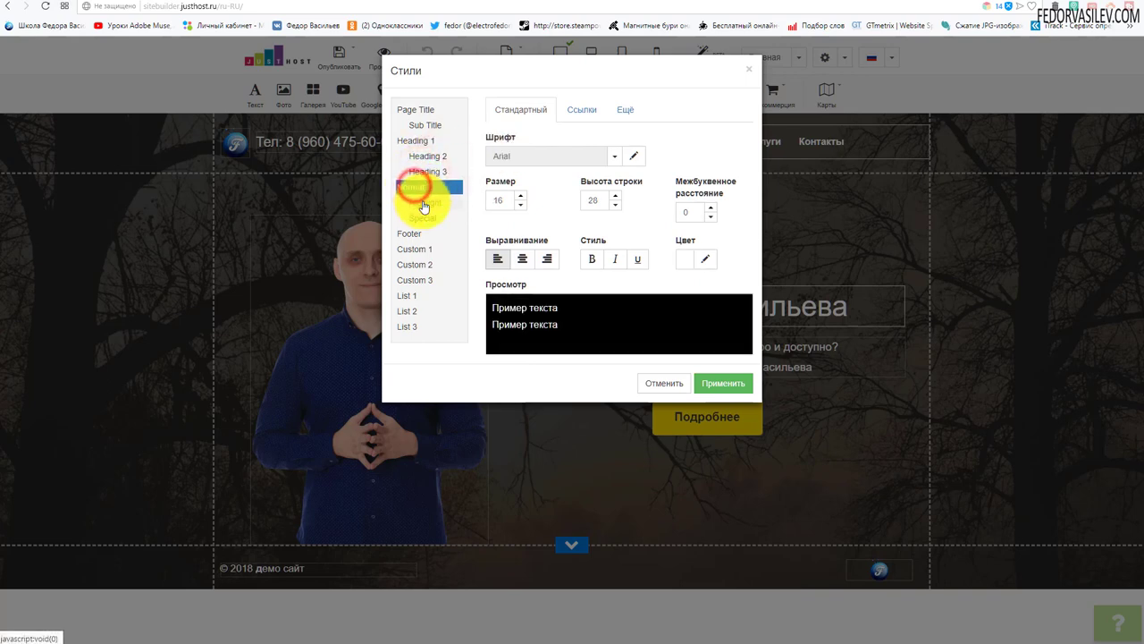
{"action": "left_click", "coordinate": [424, 202]}
{"action": "left_click", "coordinate": [409, 233]}
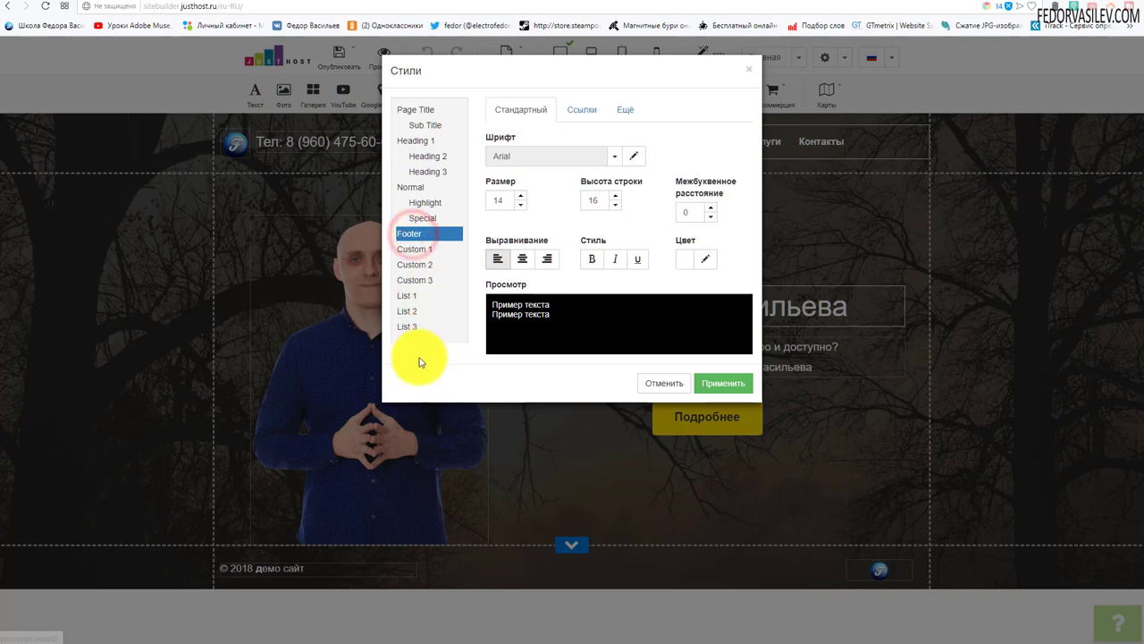
{"action": "left_click", "coordinate": [419, 251]}
{"action": "double_click", "coordinate": [420, 265]}
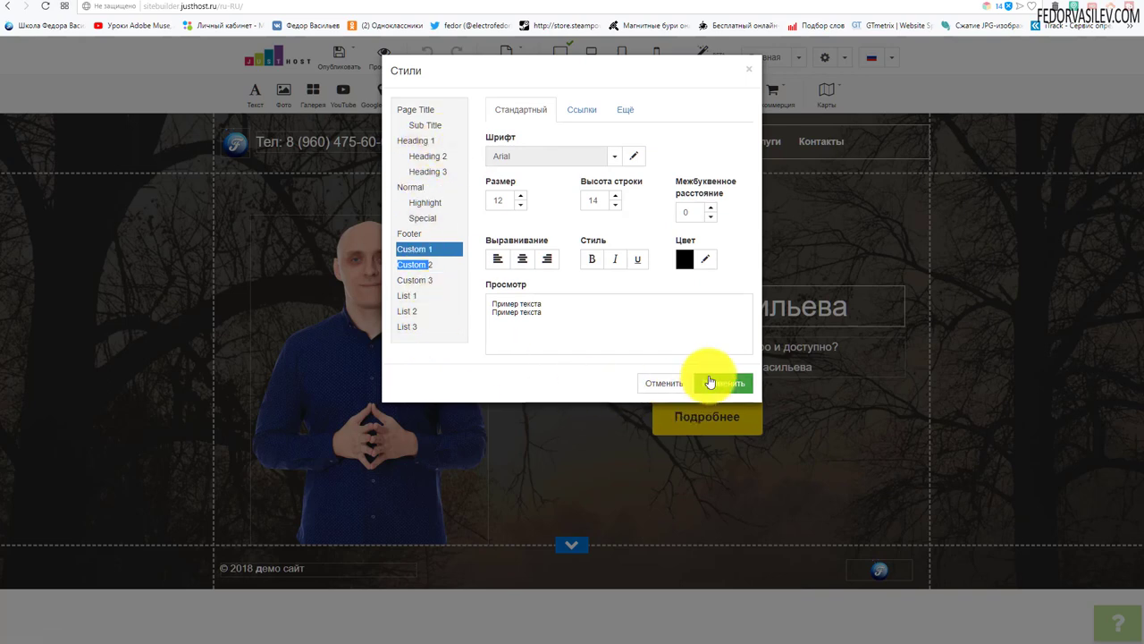
Review the link colors and the additional spacing and device scale options of the Custom 1 style, and apply the style changes.
{"action": "left_click", "coordinate": [590, 110]}
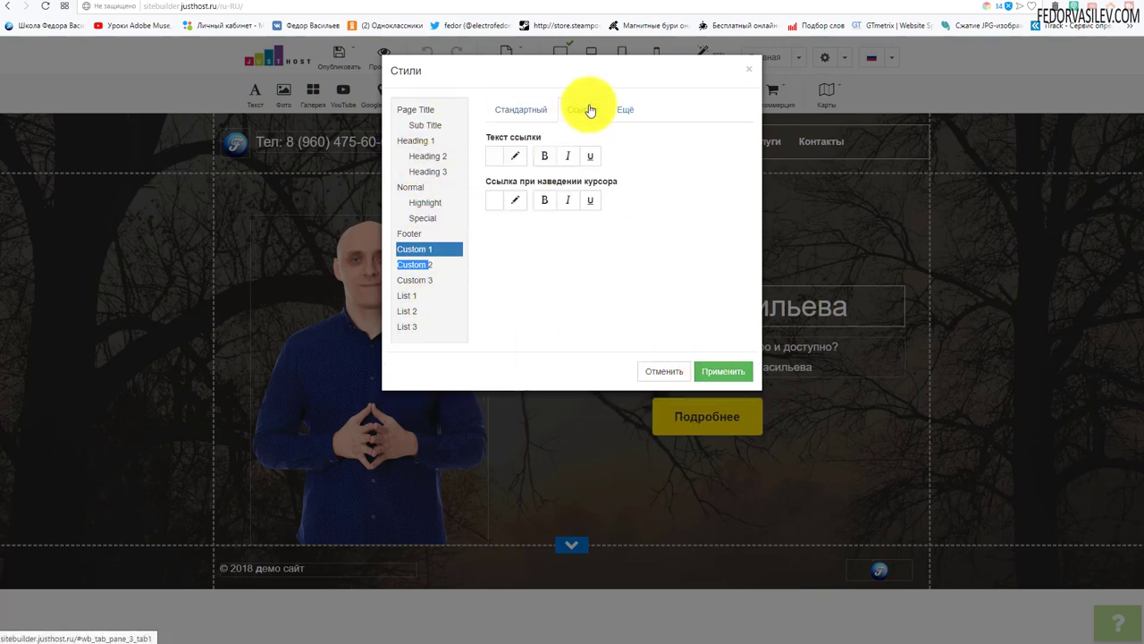
{"action": "left_click", "coordinate": [515, 156]}
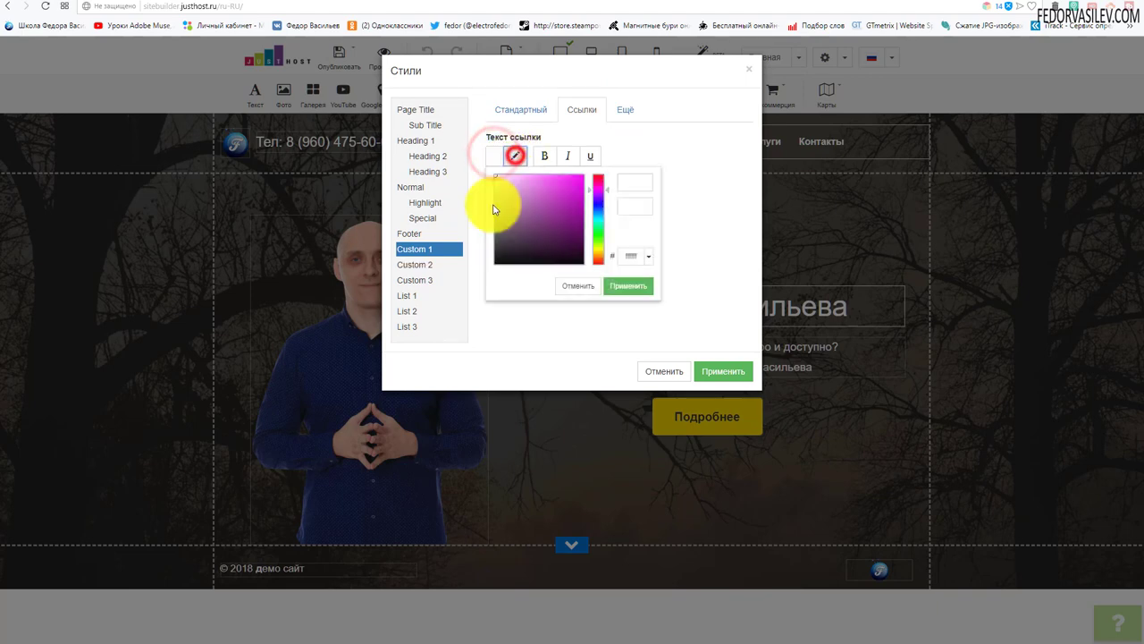
{"action": "left_click", "coordinate": [633, 145]}
{"action": "left_click", "coordinate": [515, 200]}
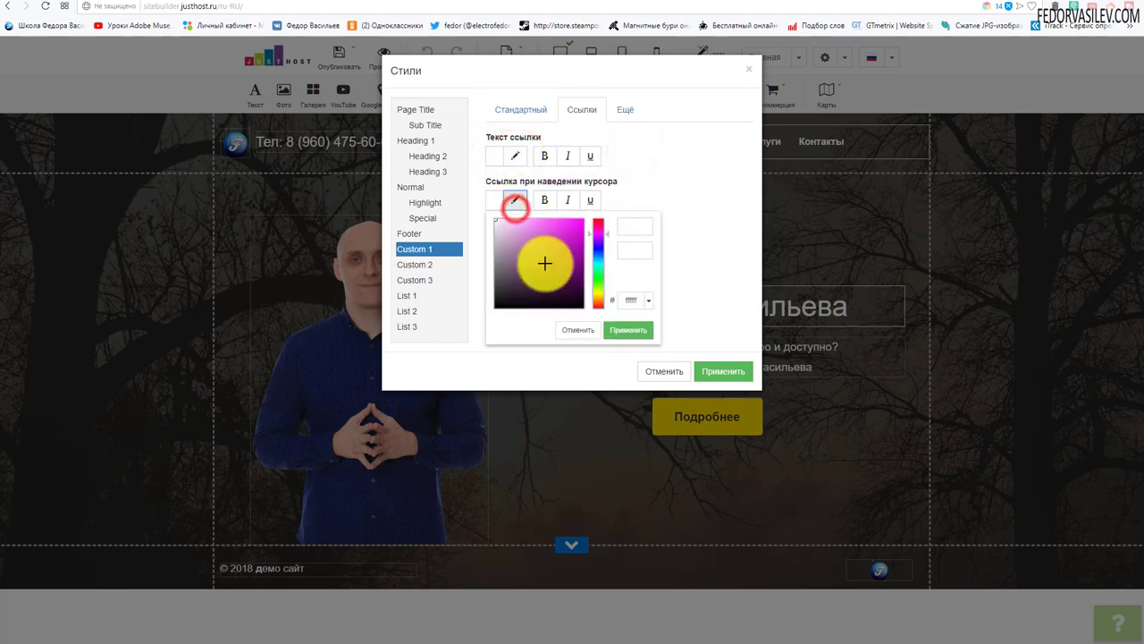
{"action": "left_click", "coordinate": [682, 166]}
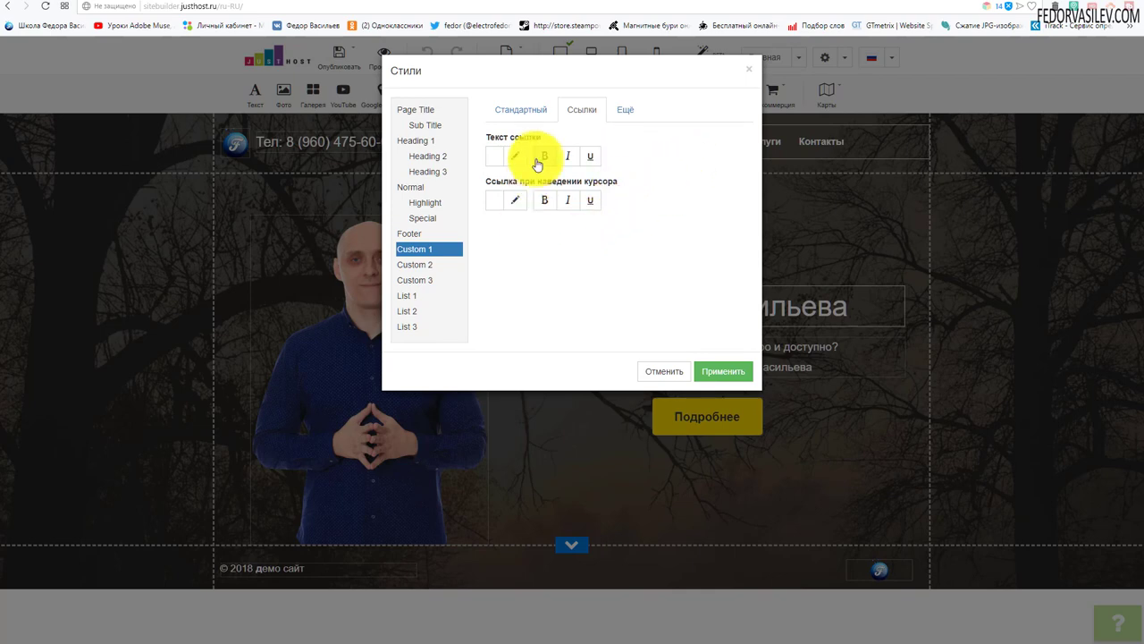
{"action": "left_click", "coordinate": [625, 109]}
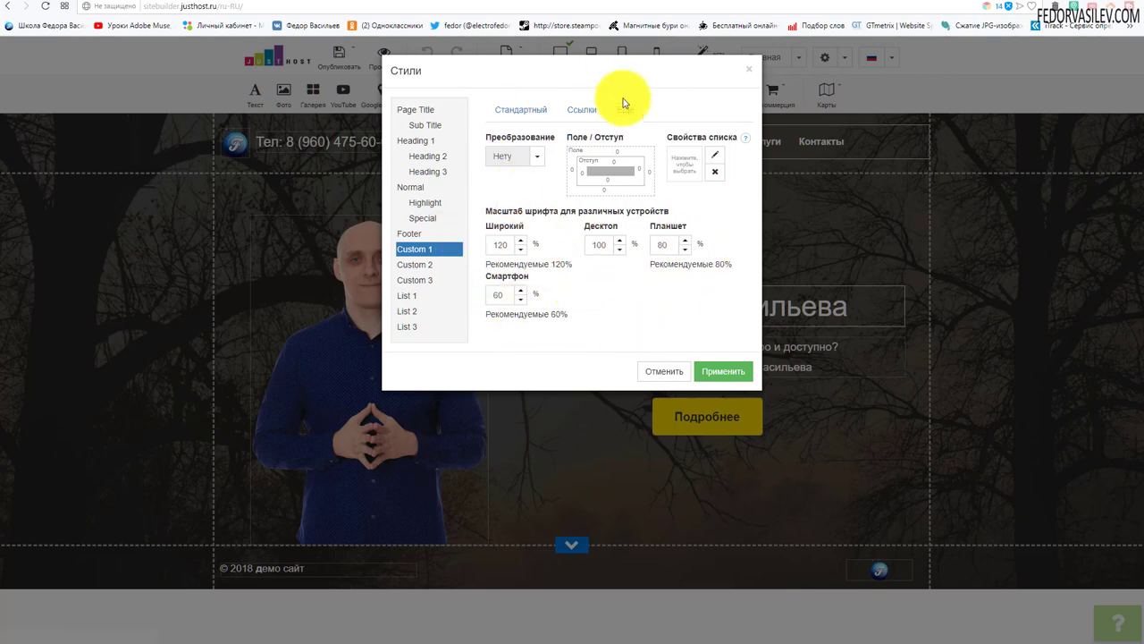
{"action": "left_click", "coordinate": [713, 372]}
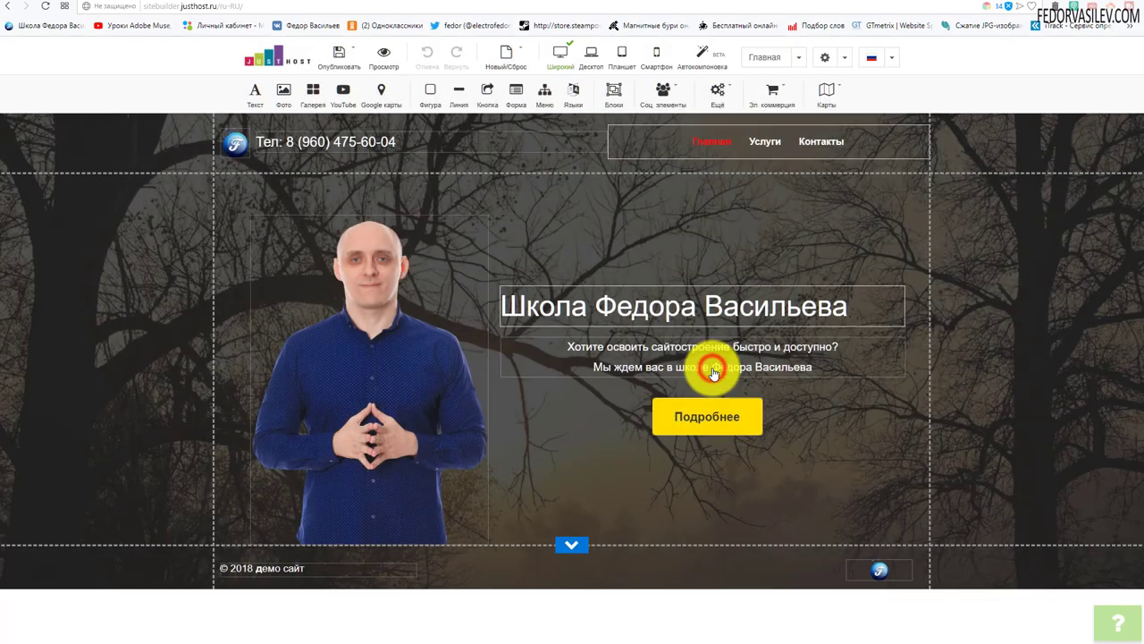
Open the favicon settings and upload favicon.ico from the computer to the image gallery.
{"action": "left_click", "coordinate": [840, 59]}
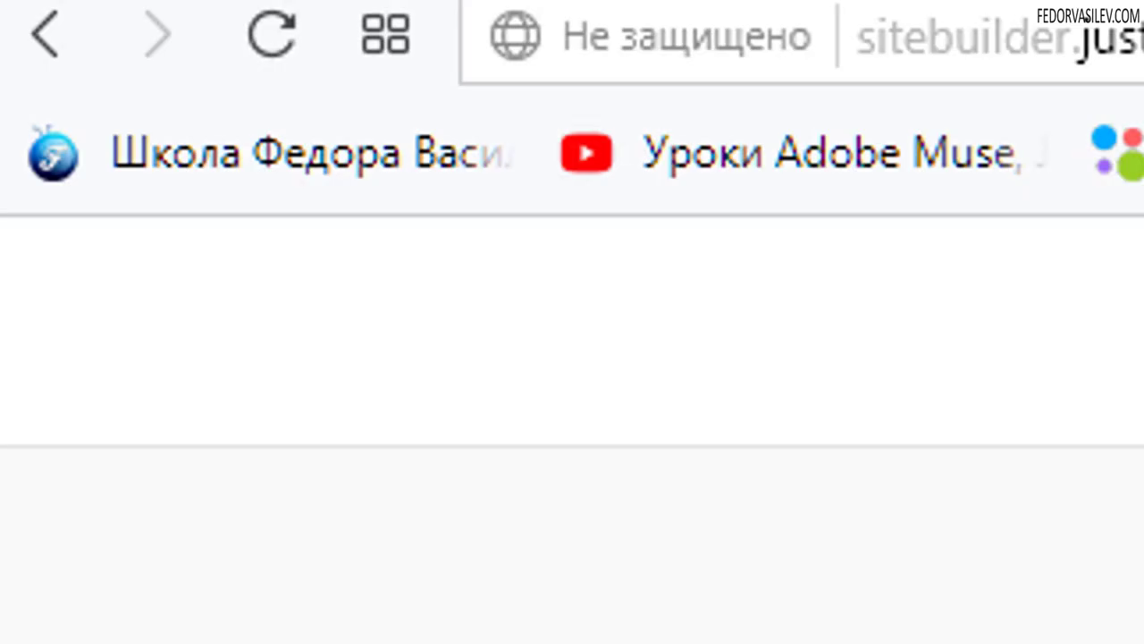
{"action": "left_click", "coordinate": [818, 145]}
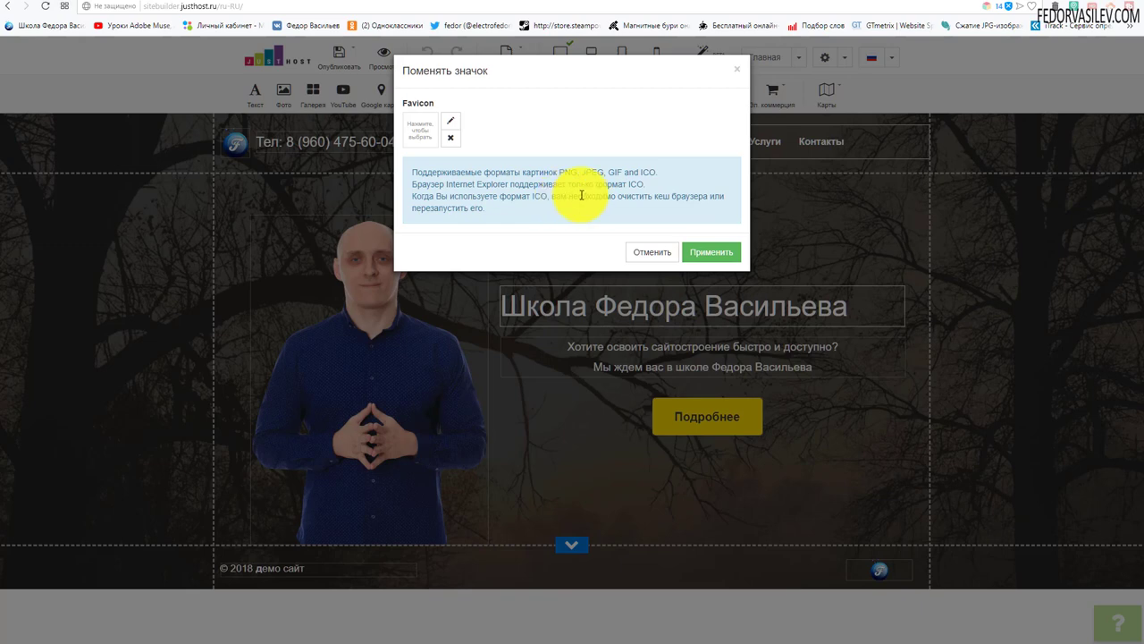
{"action": "left_click", "coordinate": [422, 126]}
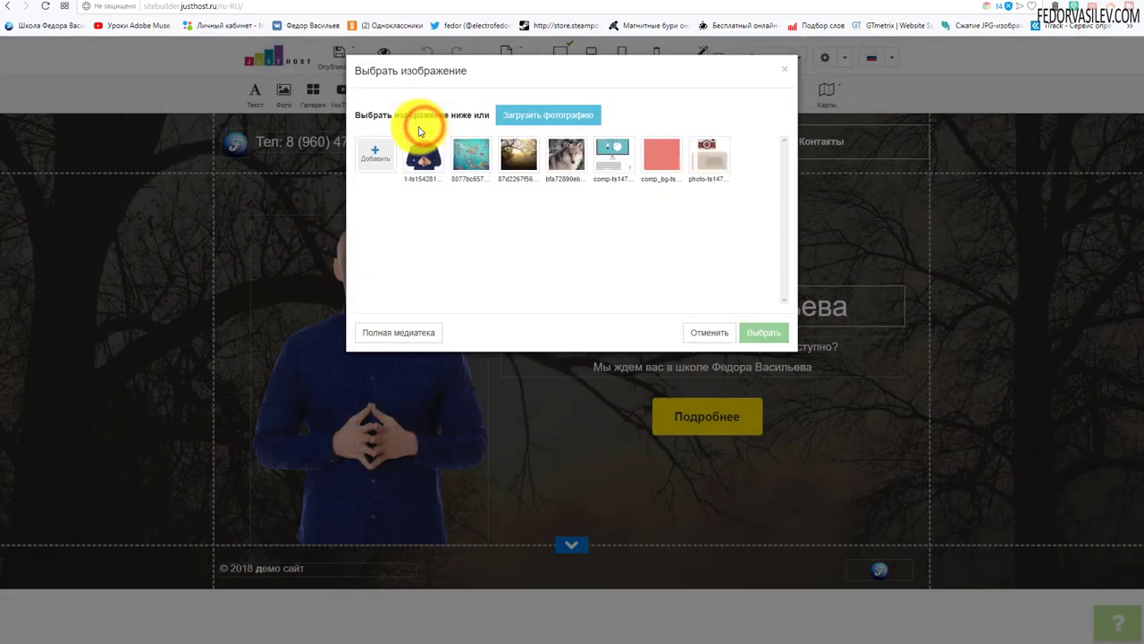
{"action": "left_click", "coordinate": [519, 121]}
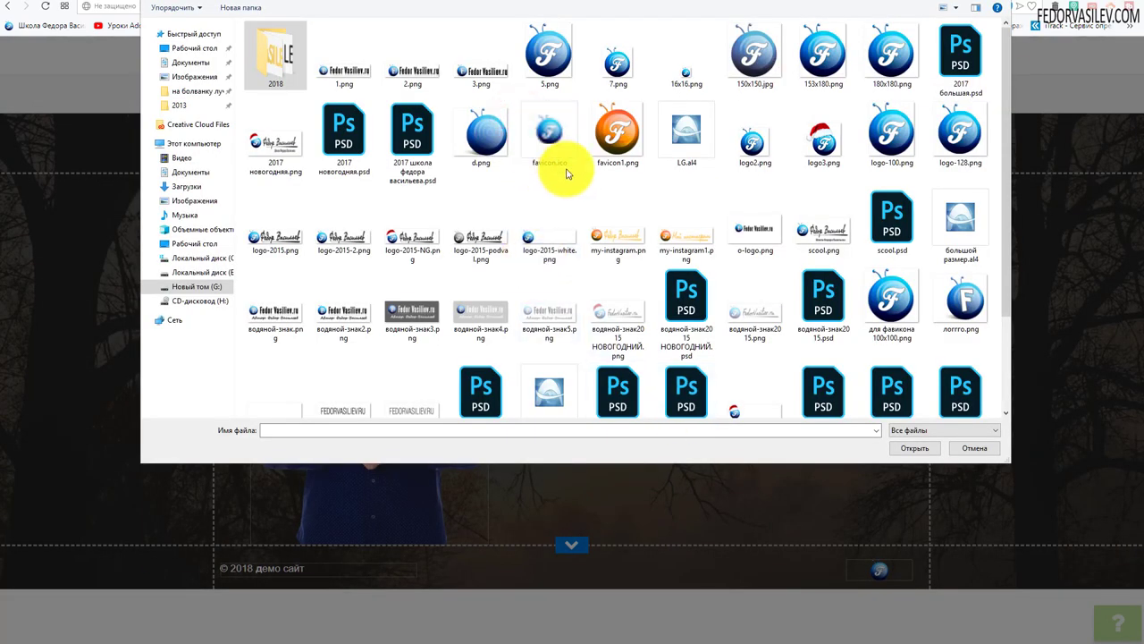
{"action": "left_click", "coordinate": [553, 134]}
{"action": "left_click", "coordinate": [909, 452]}
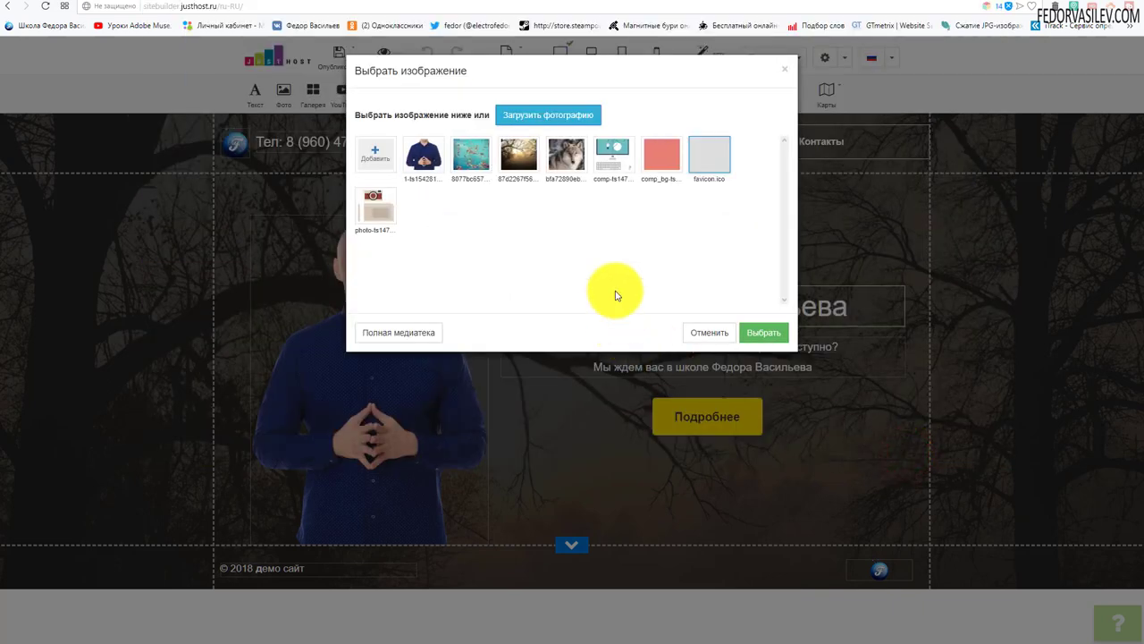
Choose the uploaded favicon.ico as the site's favicon and apply the change.
{"action": "left_click", "coordinate": [706, 157]}
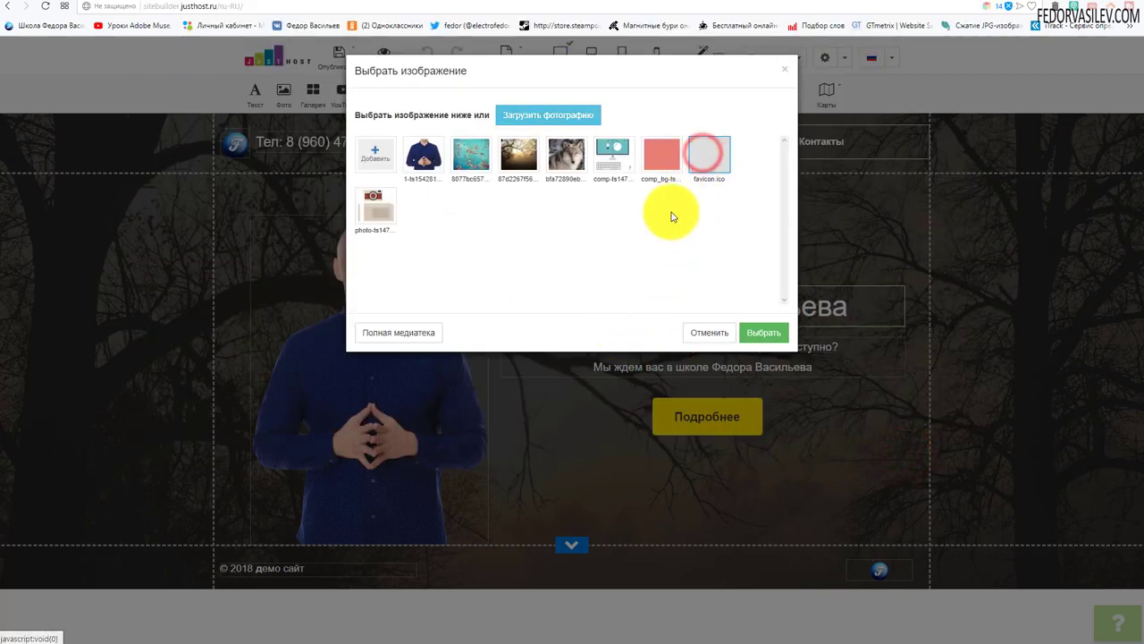
{"action": "left_click", "coordinate": [756, 335]}
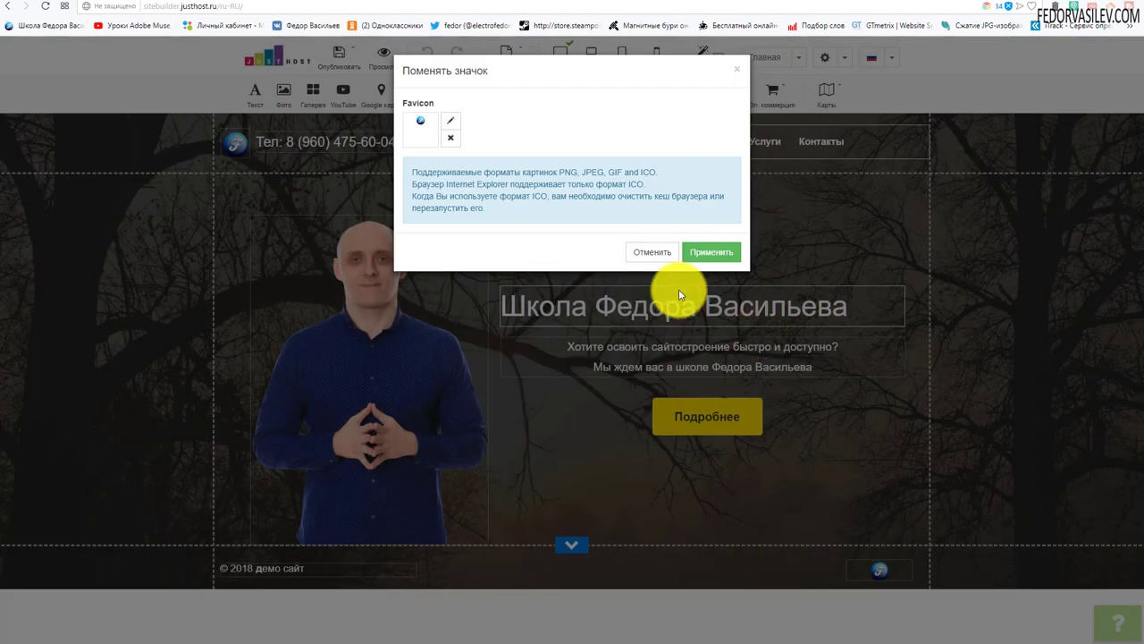
{"action": "left_click", "coordinate": [711, 251]}
Open the general site settings and read the help notes for forced HTTPS and the trailing slash in page URLs.
{"action": "left_click", "coordinate": [844, 57]}
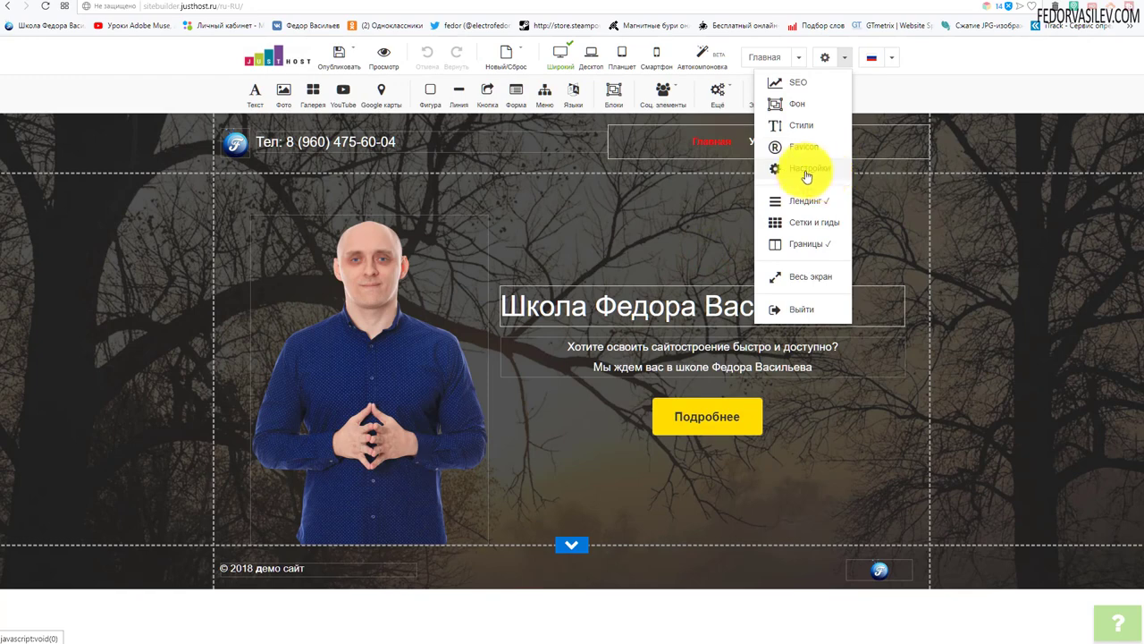
{"action": "left_click", "coordinate": [804, 171]}
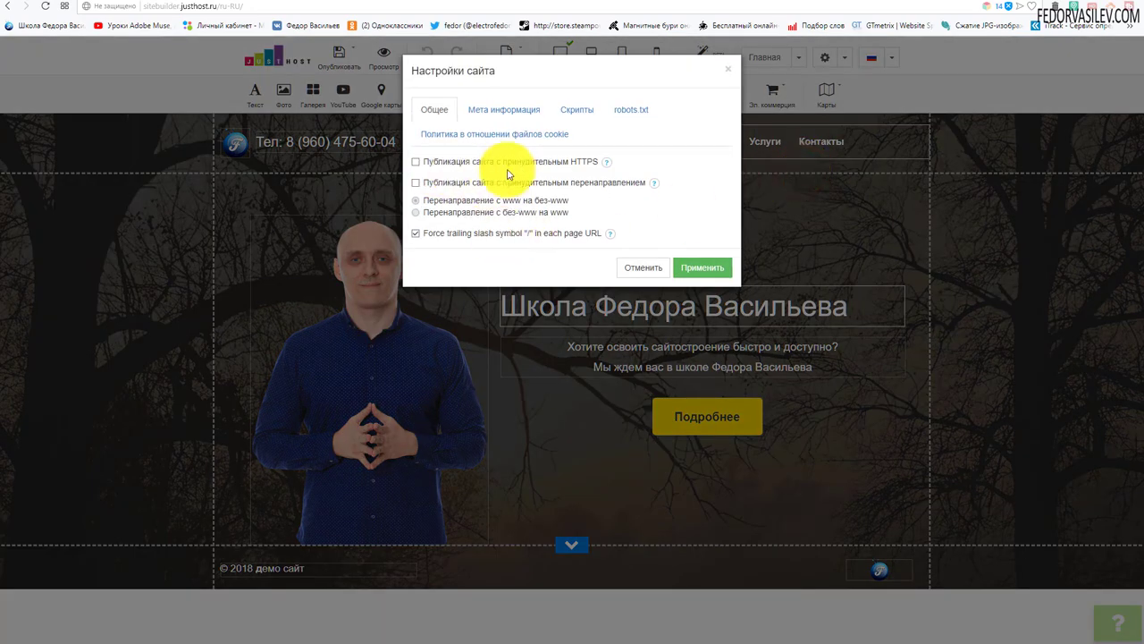
{"action": "mouse_move", "coordinate": [603, 170]}
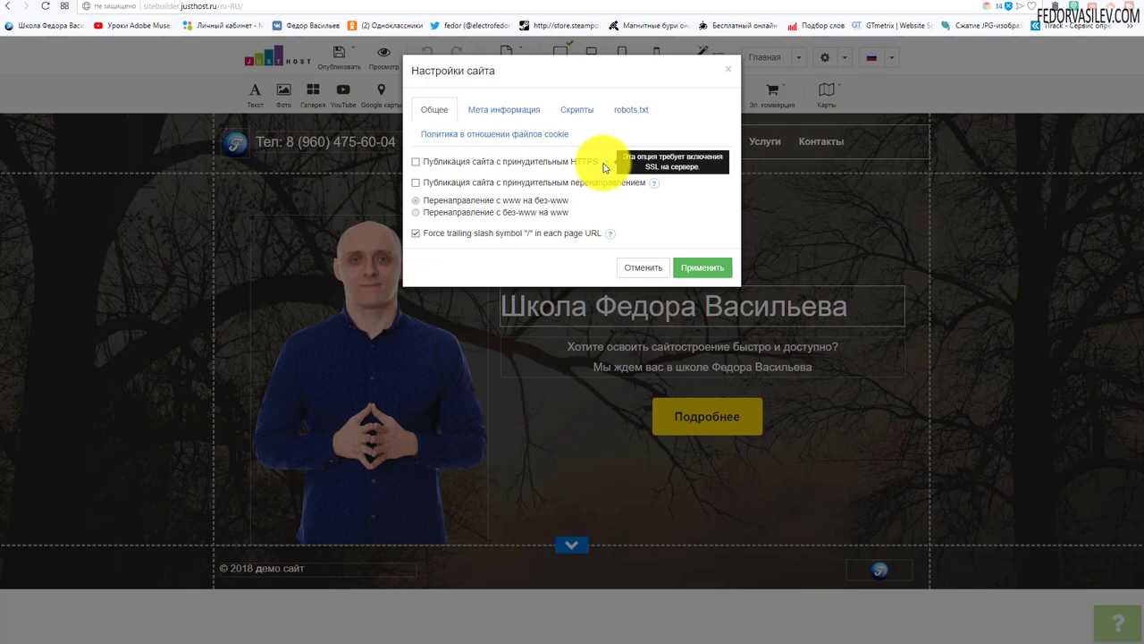
{"action": "left_click", "coordinate": [528, 237]}
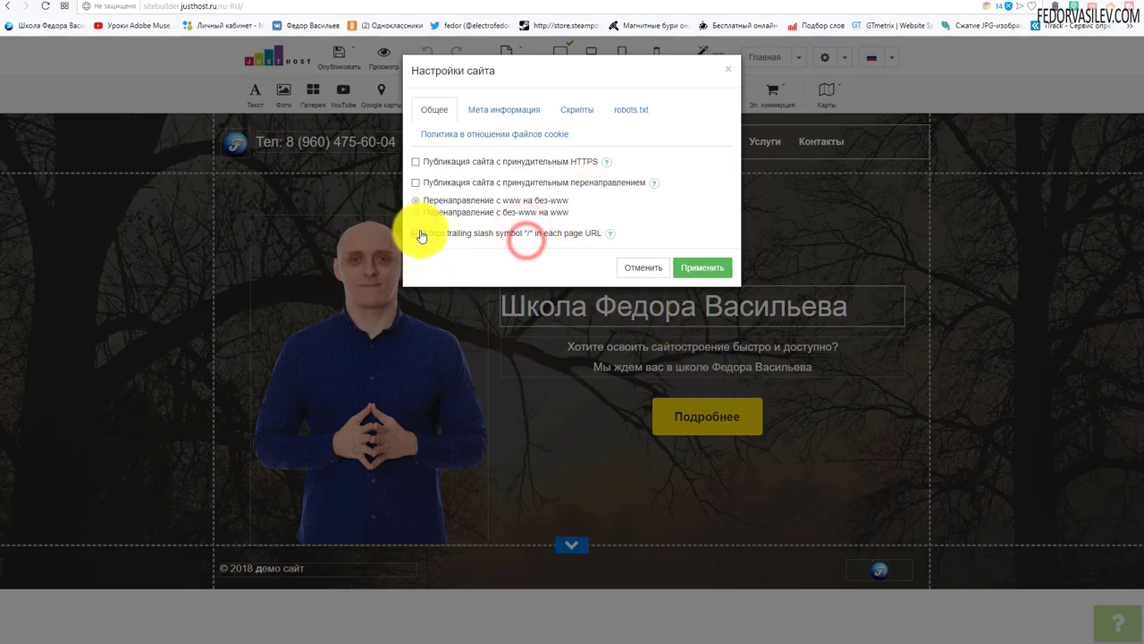
{"action": "mouse_move", "coordinate": [611, 236]}
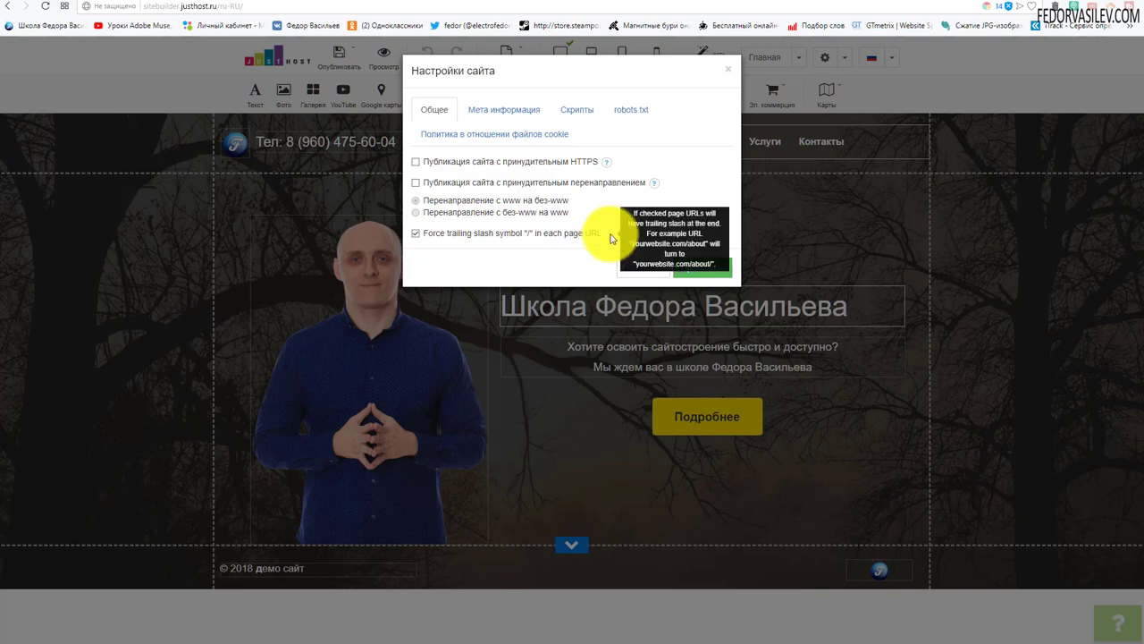
Check the trailing slash option, and examine the meta tags field and its help note in the site settings.
{"action": "left_click", "coordinate": [414, 233]}
{"action": "left_click", "coordinate": [415, 233]}
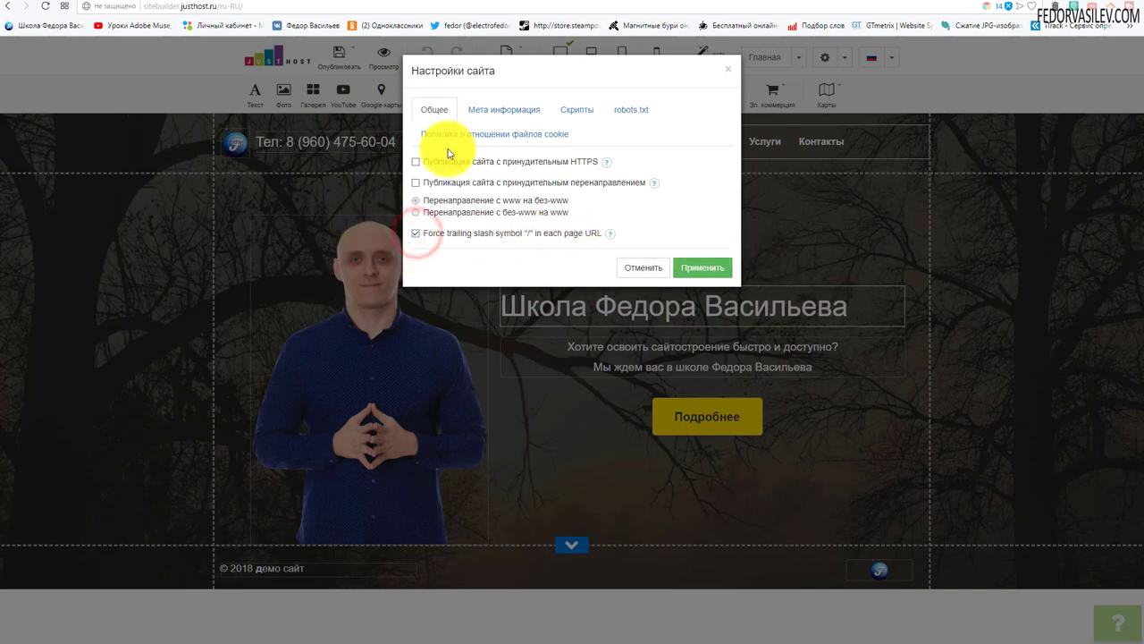
{"action": "left_click", "coordinate": [489, 119]}
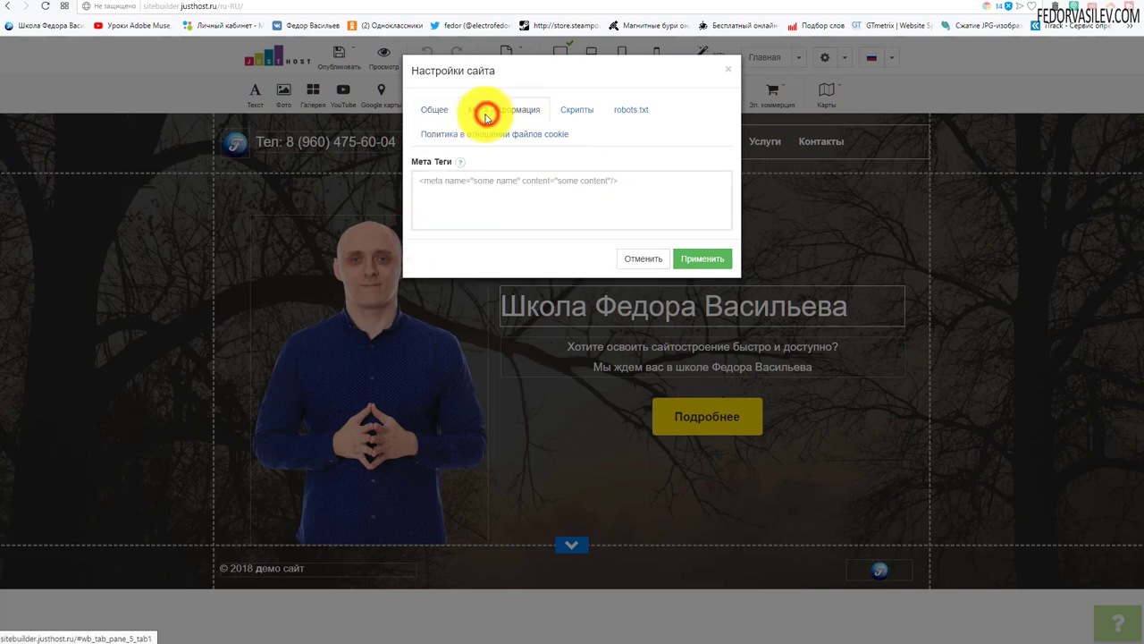
{"action": "mouse_move", "coordinate": [461, 168]}
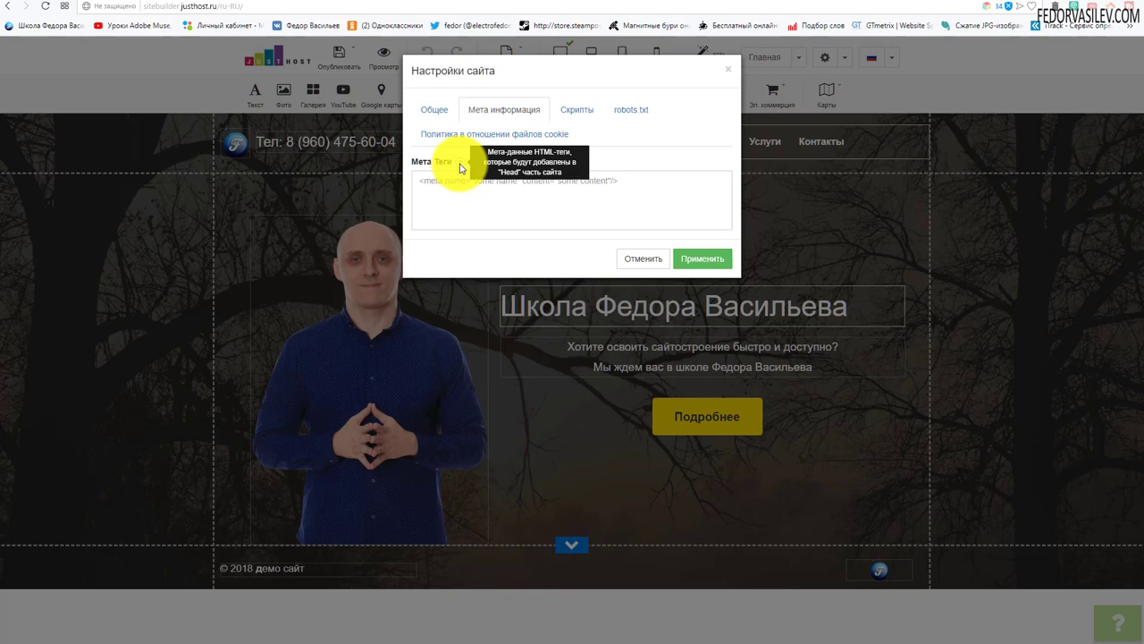
{"action": "left_click", "coordinate": [626, 181]}
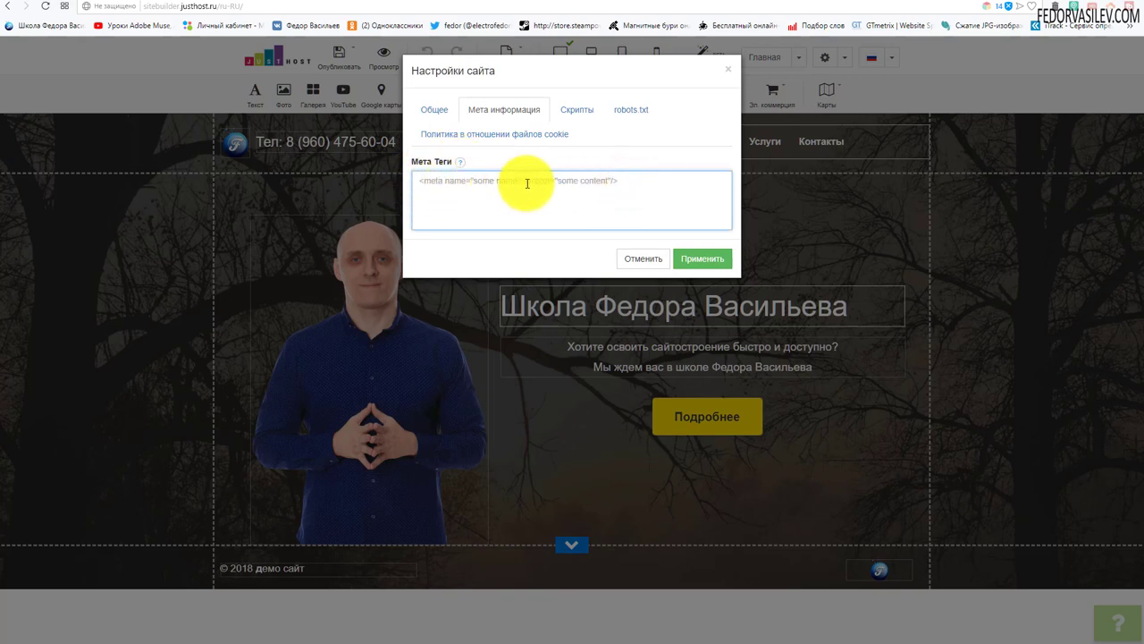
{"action": "left_click", "coordinate": [636, 183]}
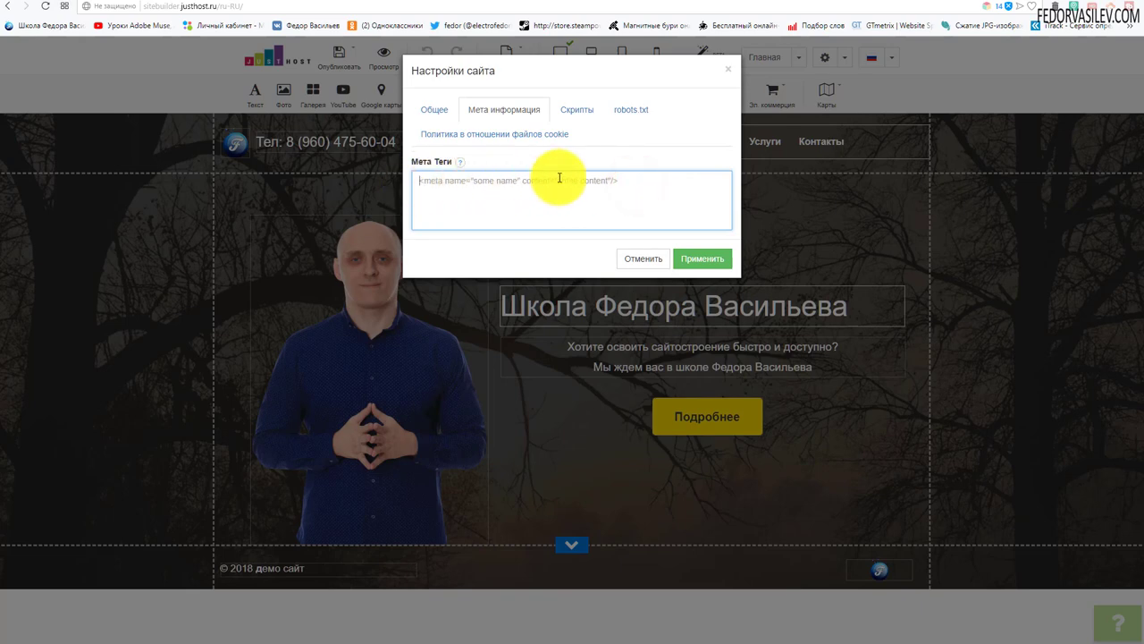
{"action": "left_click", "coordinate": [477, 182]}
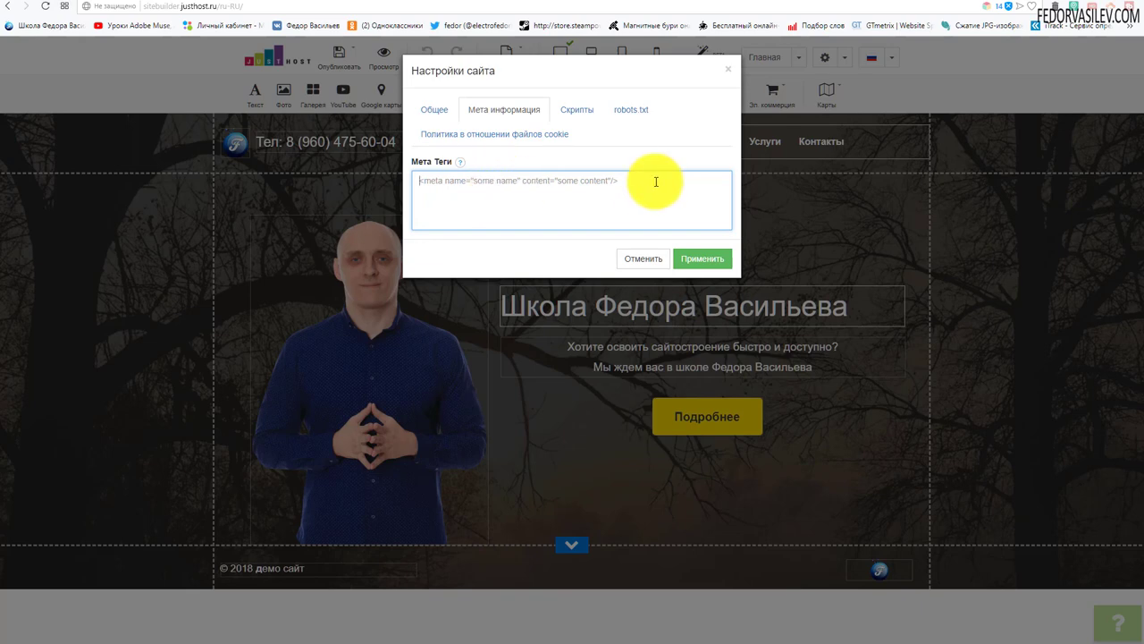
{"action": "left_click", "coordinate": [629, 179]}
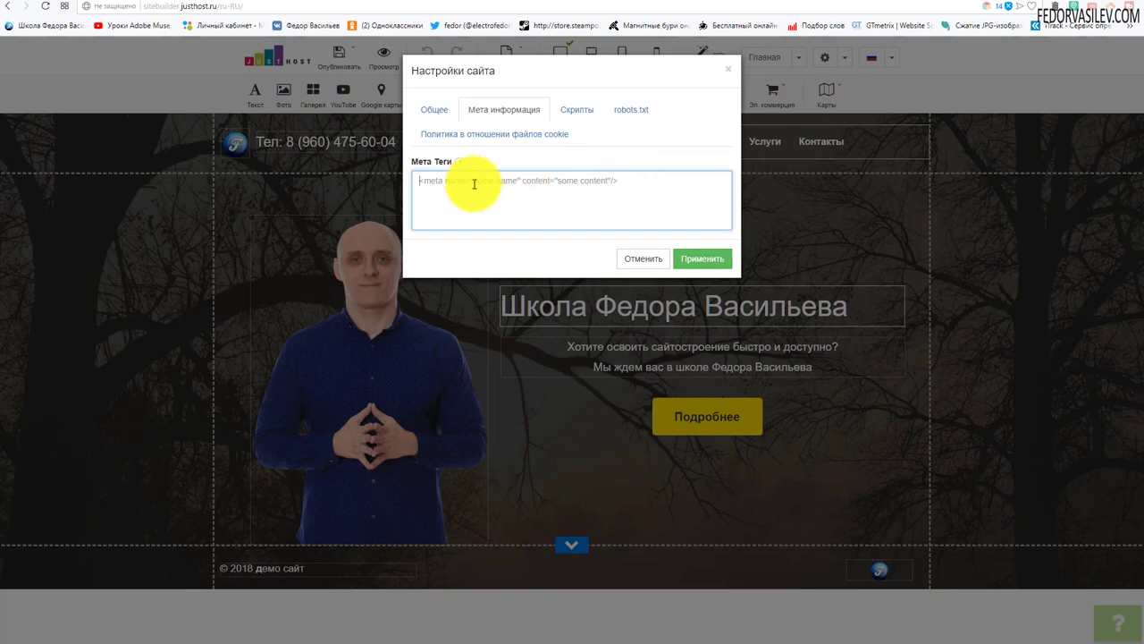
Examine the script fields for code placed before </head> and before </body> in the site settings.
{"action": "left_click", "coordinate": [581, 115]}
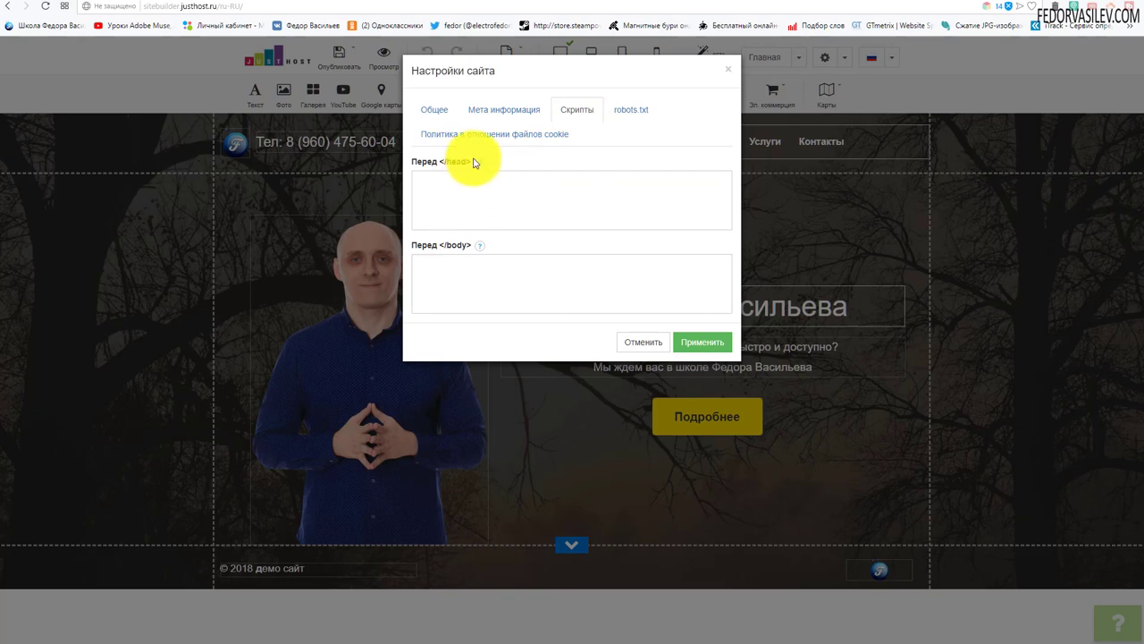
{"action": "mouse_move", "coordinate": [481, 167]}
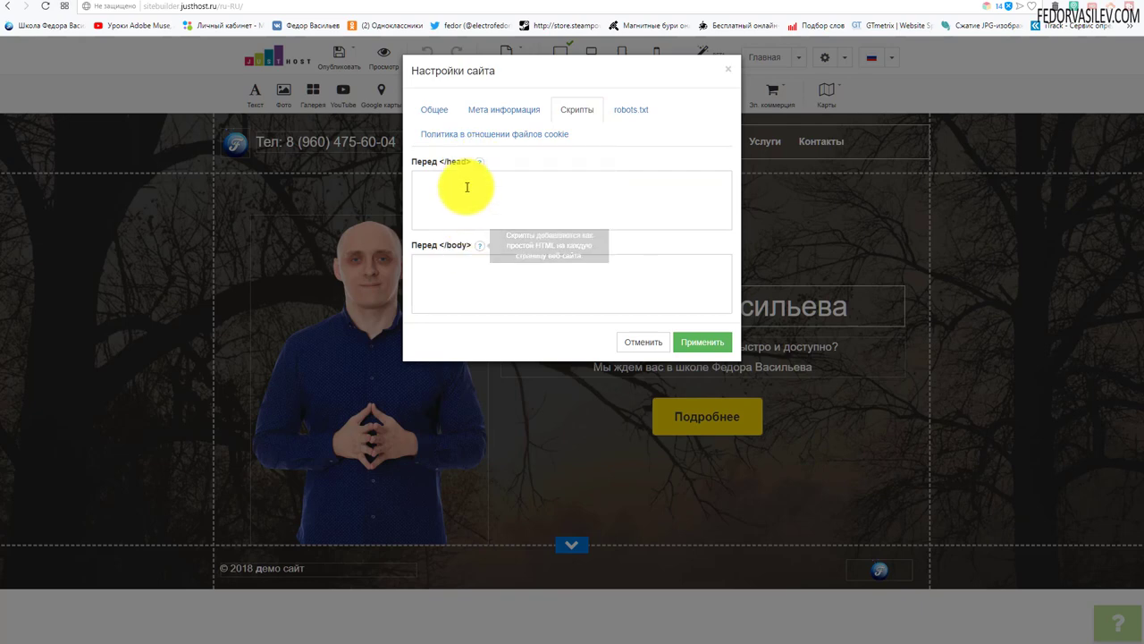
{"action": "left_click", "coordinate": [469, 204]}
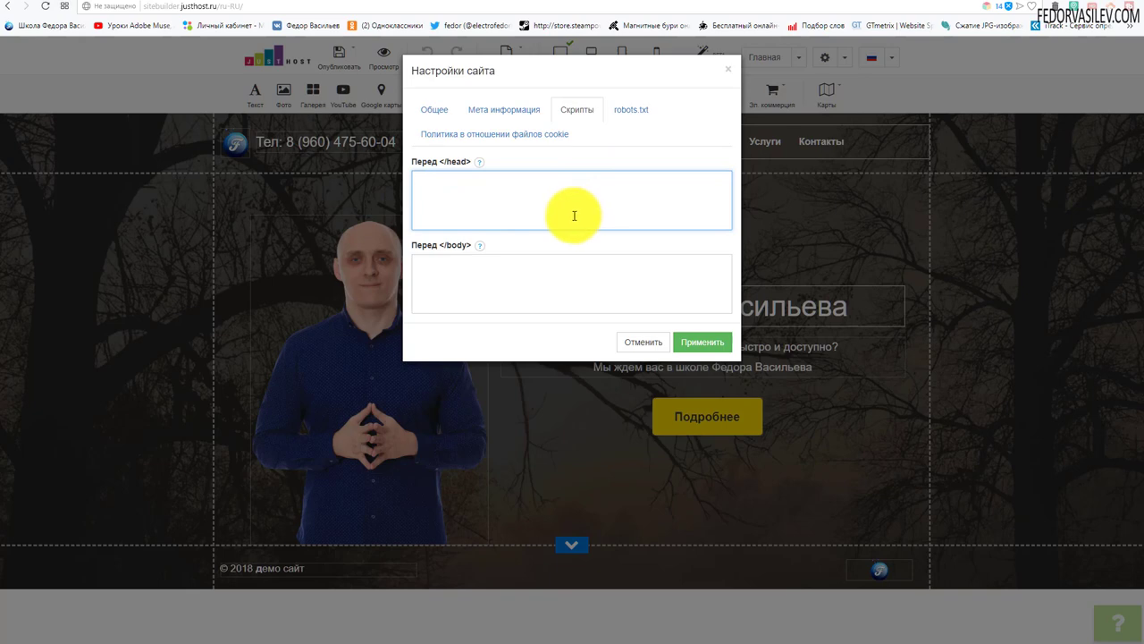
{"action": "left_click", "coordinate": [442, 274]}
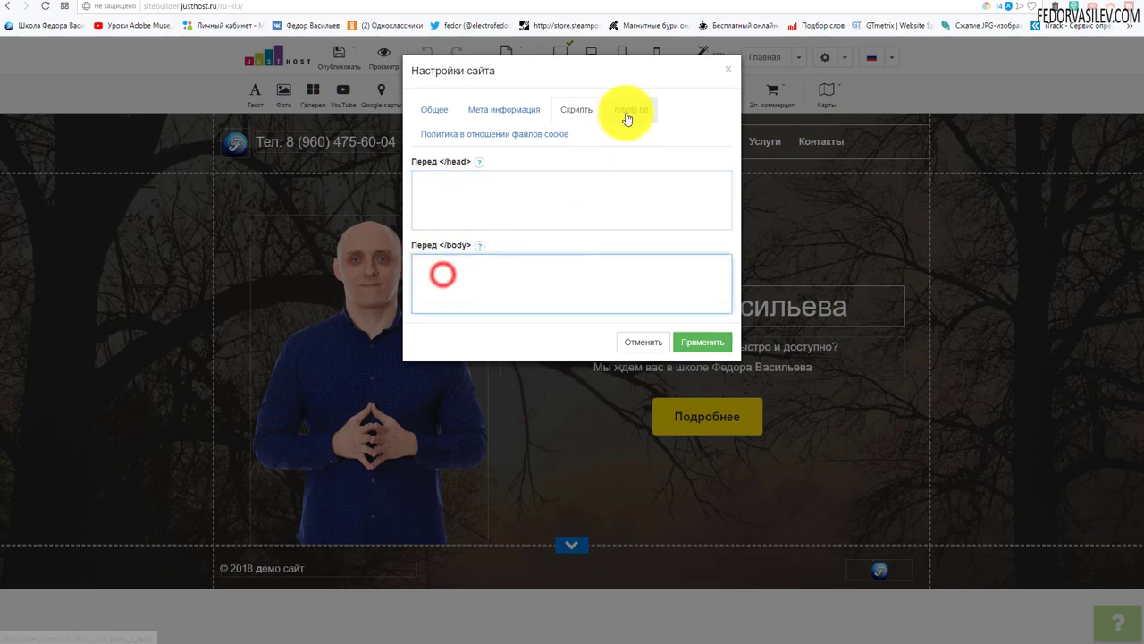
Try enabling robots.txt in the site settings, look at its rules field, and switch the option back off.
{"action": "left_click", "coordinate": [627, 116]}
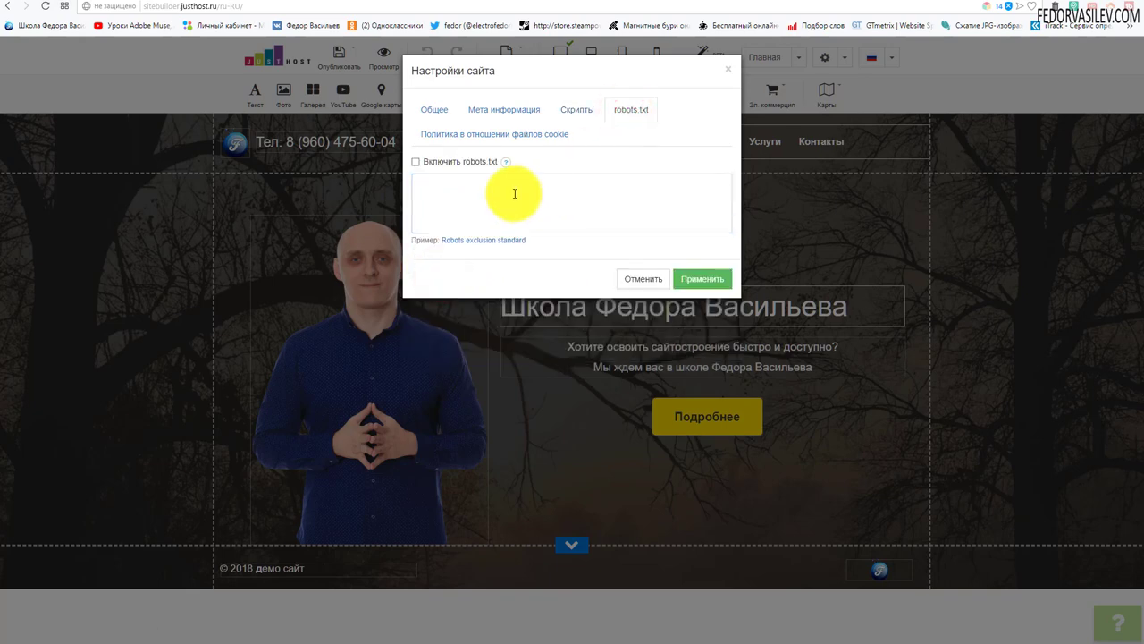
{"action": "left_click", "coordinate": [414, 163]}
{"action": "left_click", "coordinate": [471, 199]}
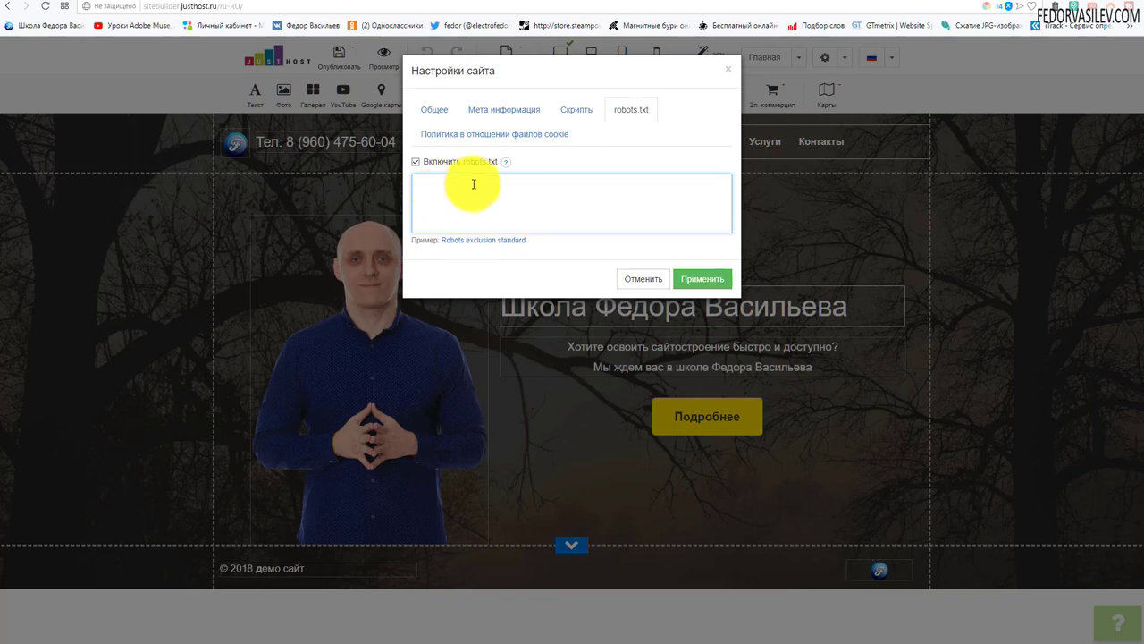
{"action": "mouse_move", "coordinate": [507, 173]}
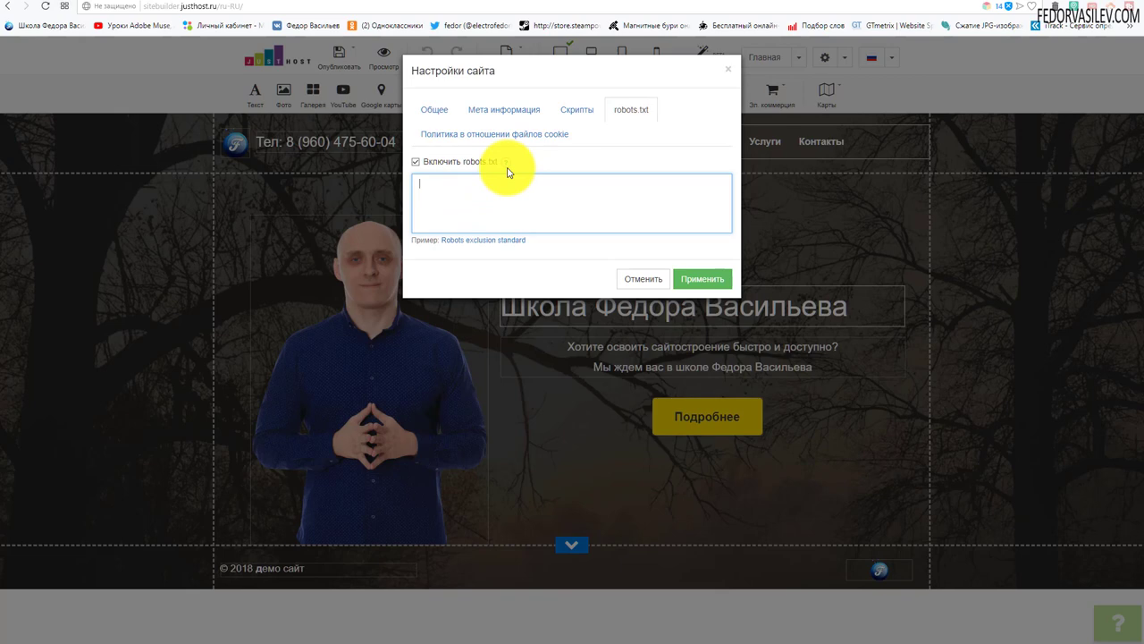
{"action": "left_click", "coordinate": [416, 162]}
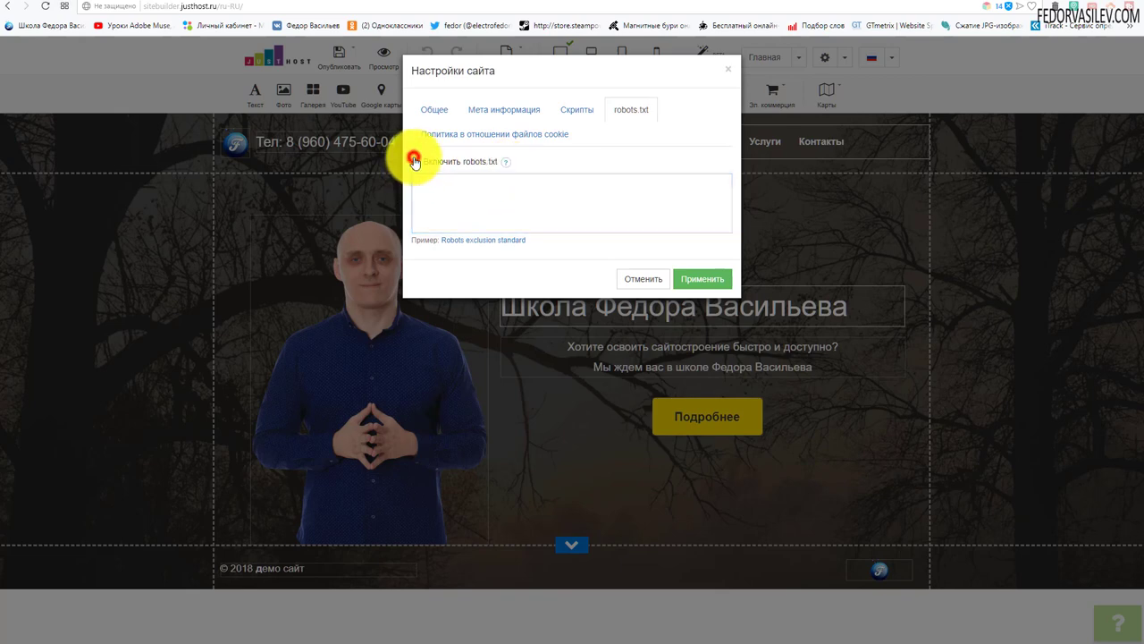
Open the cookie policy settings of the site and enable the cookie policy block.
{"action": "left_click", "coordinate": [465, 135]}
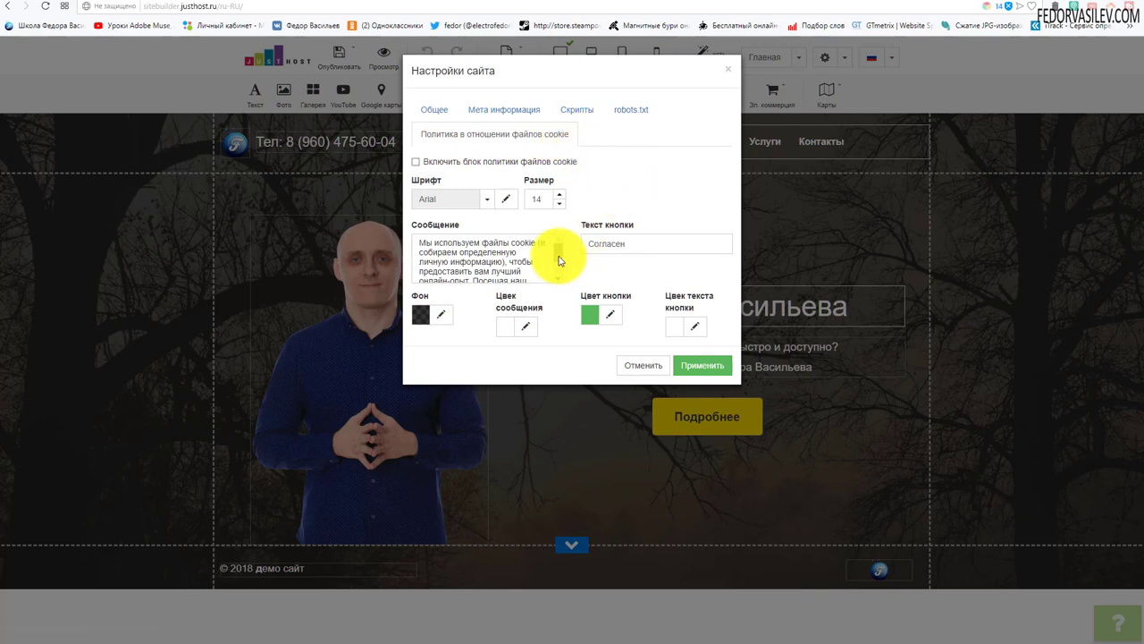
{"action": "left_click", "coordinate": [560, 261]}
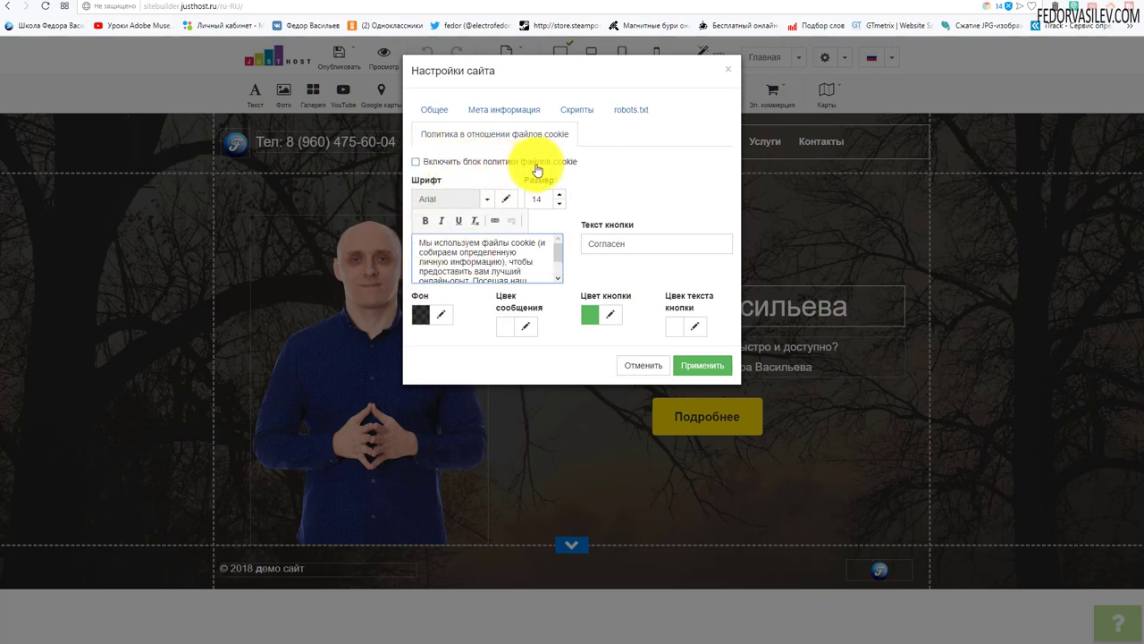
{"action": "left_click", "coordinate": [415, 168]}
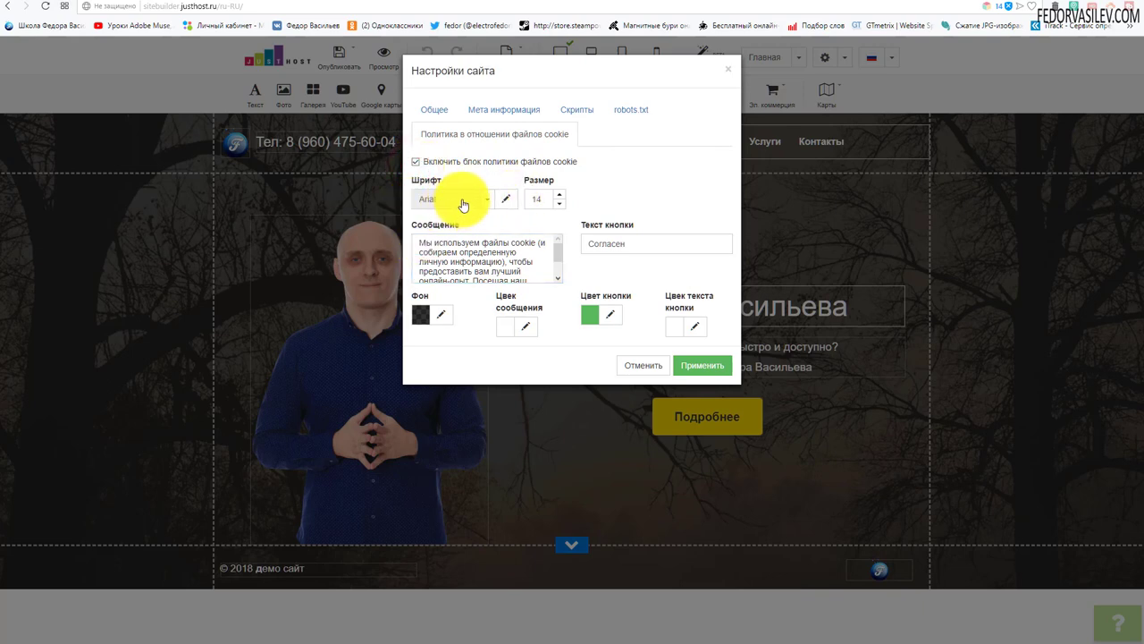
Review the cookie notice's message, button text and background color, and apply the site settings.
{"action": "mouse_move", "coordinate": [558, 254]}
{"action": "left_mouse_down"}
{"action": "mouse_move", "coordinate": [560, 272]}
{"action": "mouse_move", "coordinate": [558, 240]}
{"action": "left_mouse_up"}
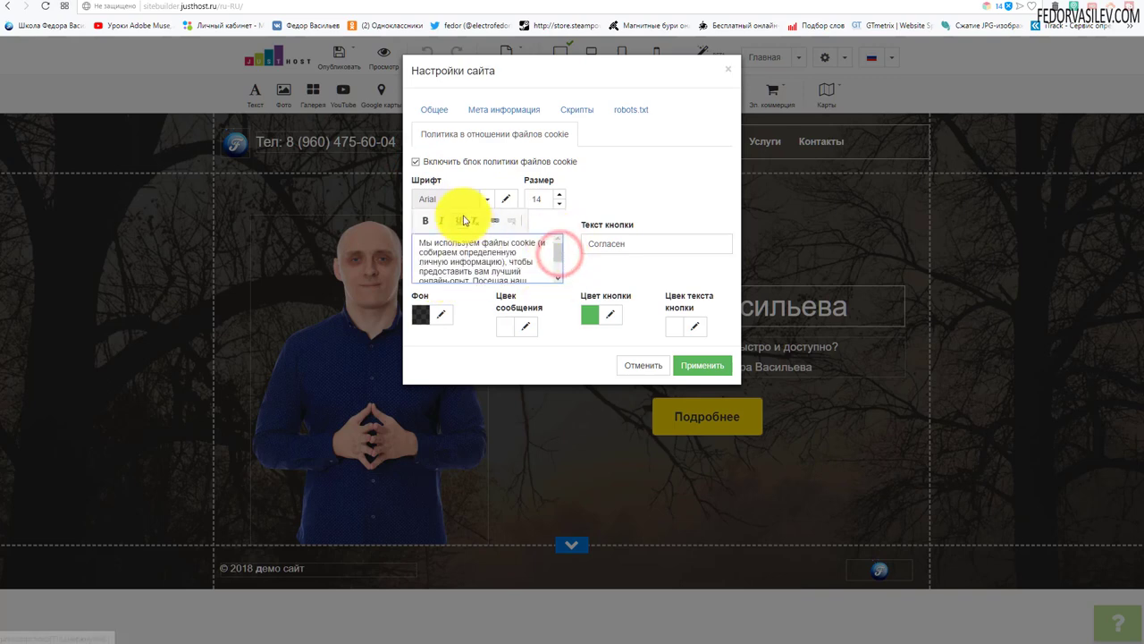
{"action": "left_click", "coordinate": [452, 260]}
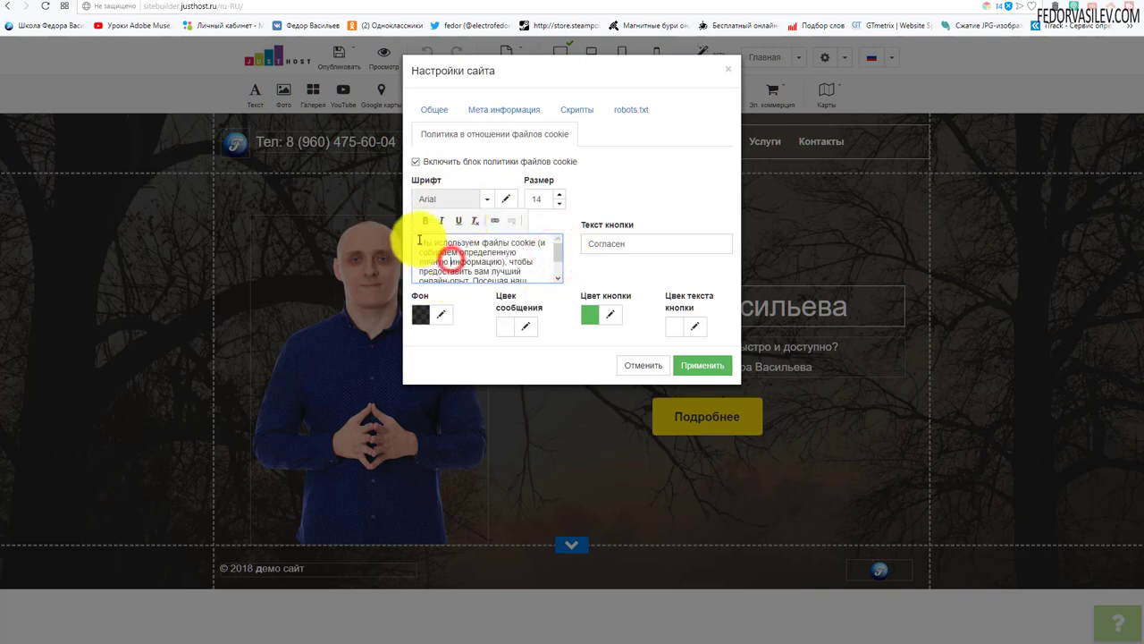
{"action": "left_click_drag", "start_coordinate": [419, 239], "coordinate": [534, 275]}
{"action": "left_click", "coordinate": [528, 265]}
{"action": "scroll", "coordinate": [529, 263], "scroll_direction": "up", "scroll_amount": 2}
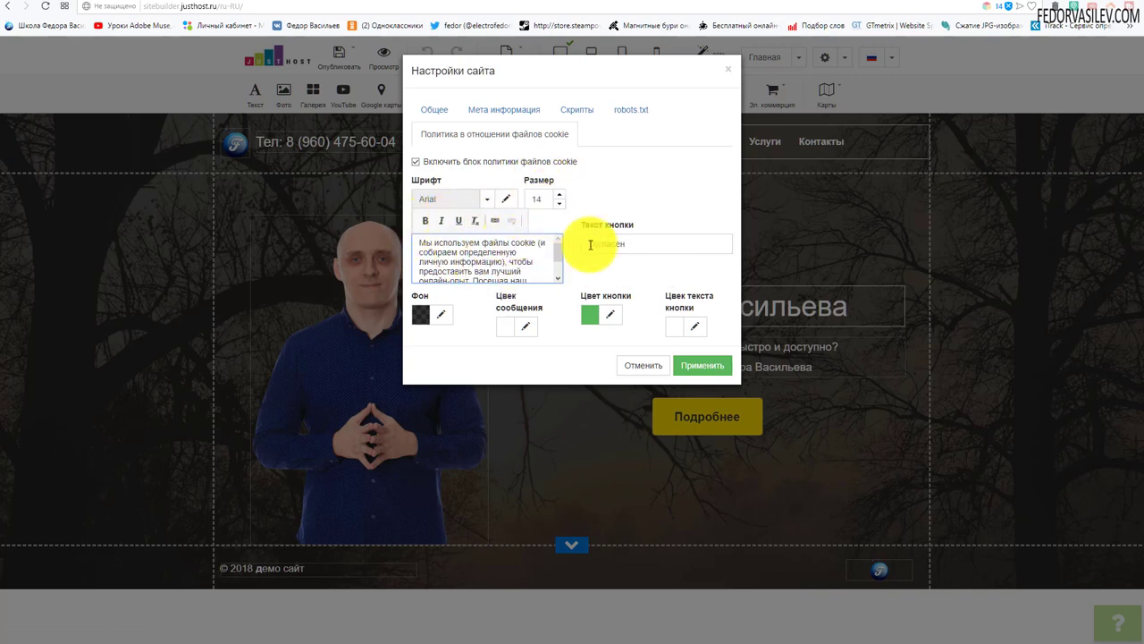
{"action": "left_click", "coordinate": [635, 244]}
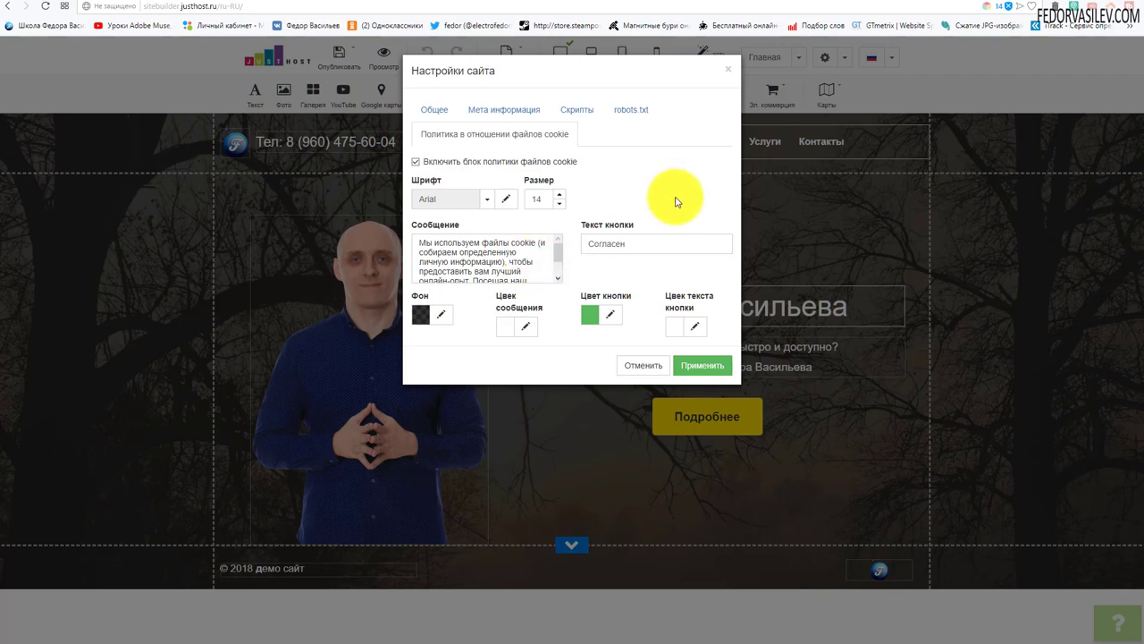
{"action": "left_click", "coordinate": [442, 317]}
{"action": "left_click", "coordinate": [463, 302]}
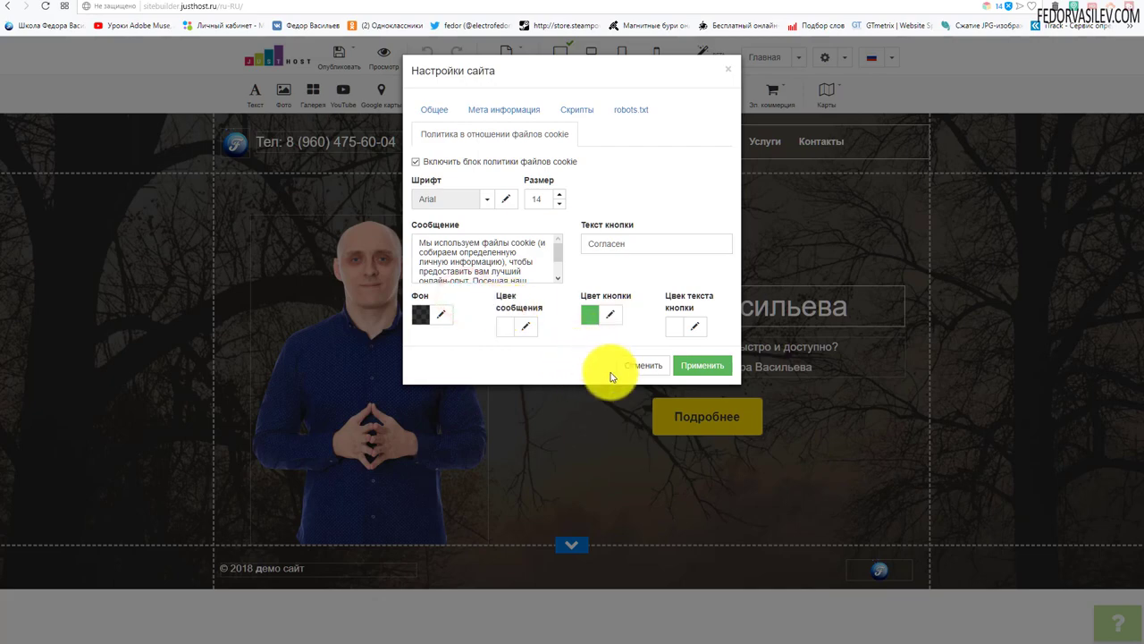
{"action": "left_click", "coordinate": [688, 364]}
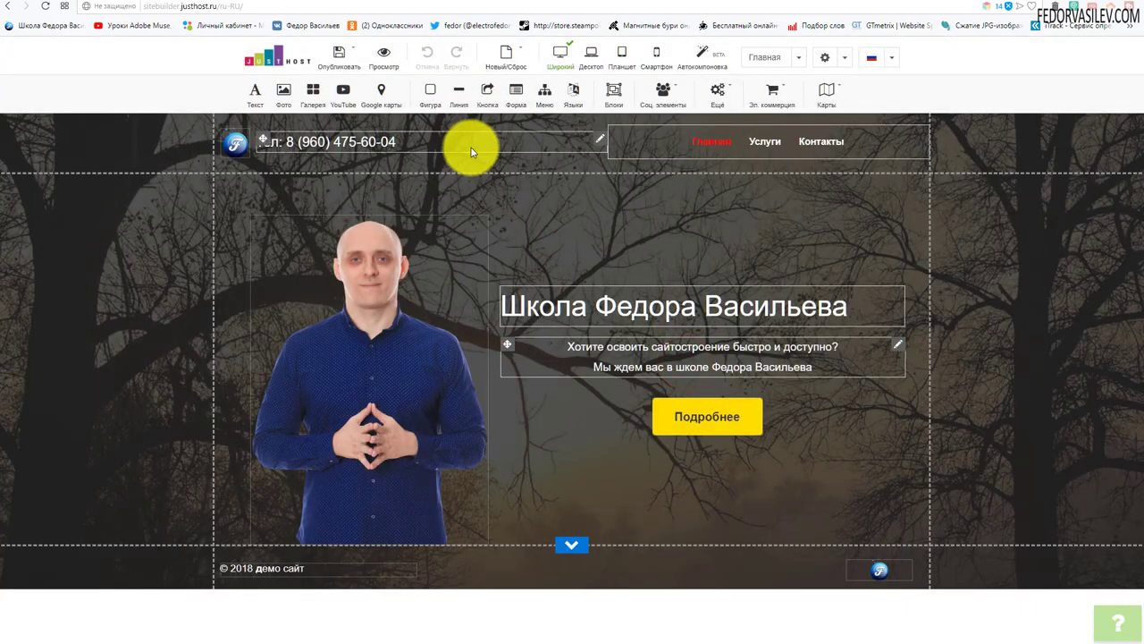
Preview the site at the U Wide (1920) screen width.
{"action": "left_click", "coordinate": [384, 56]}
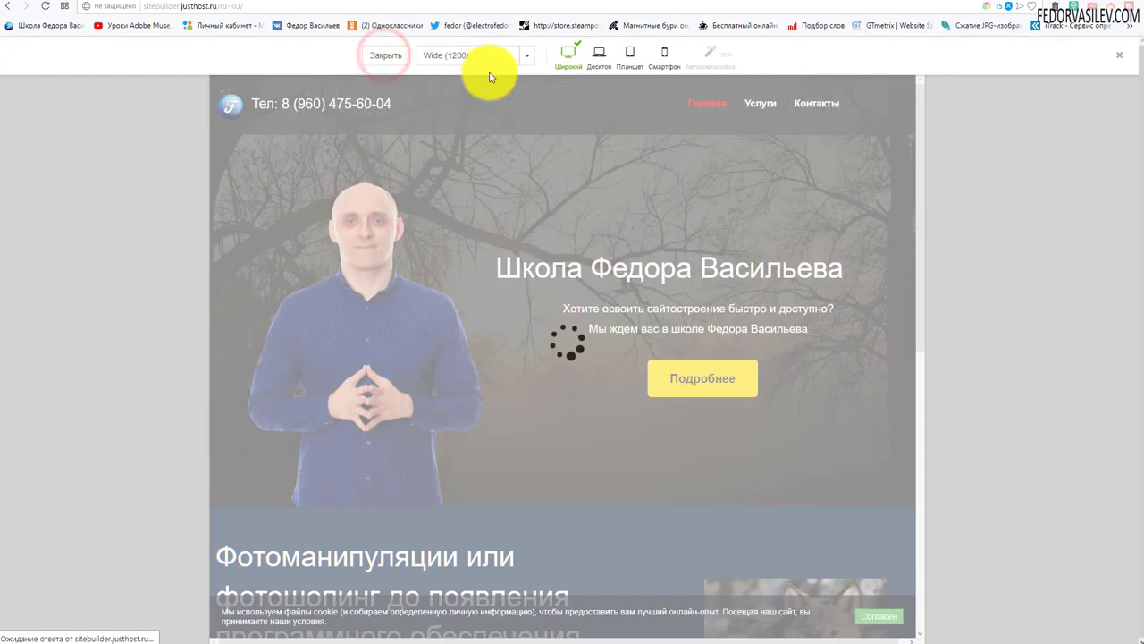
{"action": "left_click", "coordinate": [490, 56]}
{"action": "left_click", "coordinate": [490, 156]}
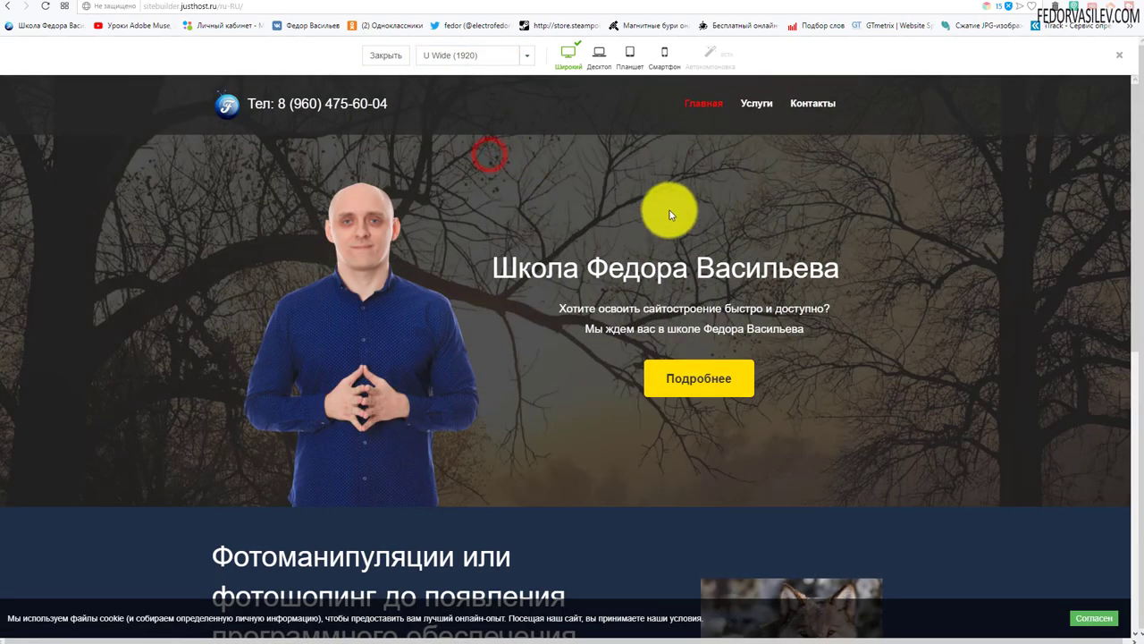
Check the cookie notice along the whole previewed page, accept it, and close the preview.
{"action": "scroll", "coordinate": [742, 199], "scroll_direction": "down", "scroll_amount": 7}
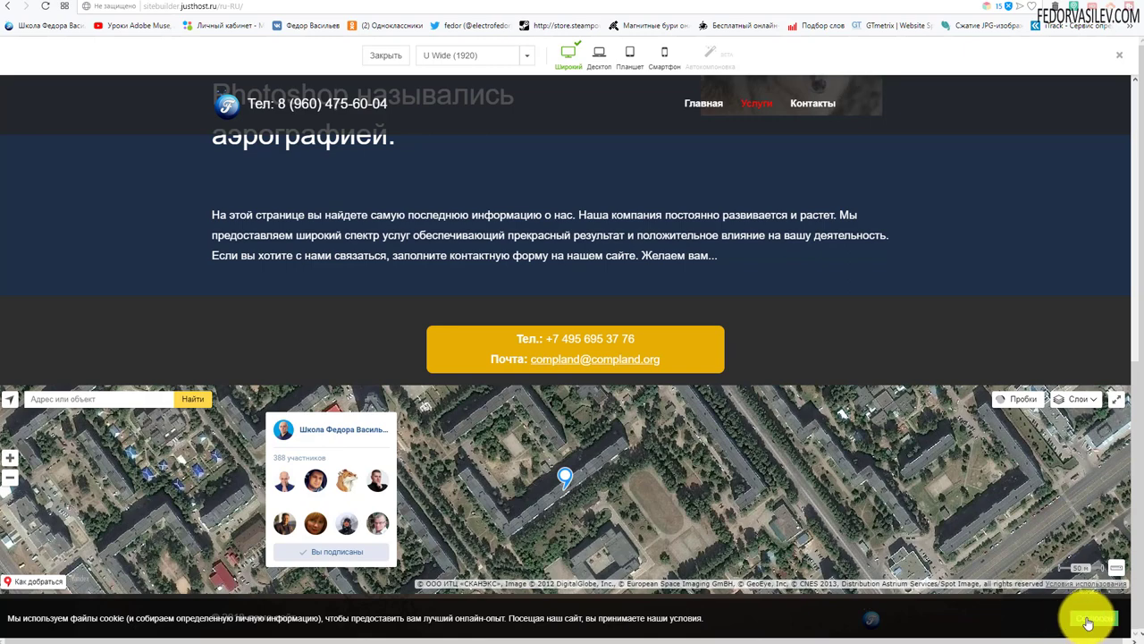
{"action": "scroll", "coordinate": [1002, 545], "scroll_direction": "up", "scroll_amount": 2}
{"action": "scroll", "coordinate": [852, 243], "scroll_direction": "up", "scroll_amount": 4}
{"action": "scroll", "coordinate": [836, 206], "scroll_direction": "up", "scroll_amount": 2}
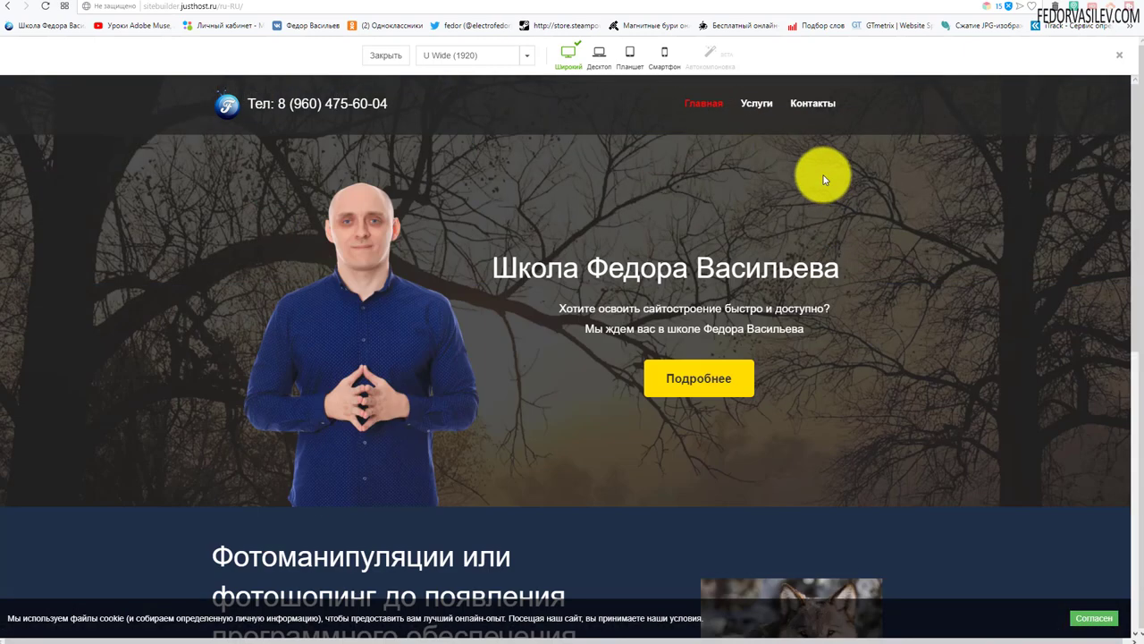
{"action": "scroll", "coordinate": [809, 179], "scroll_direction": "down", "scroll_amount": 6}
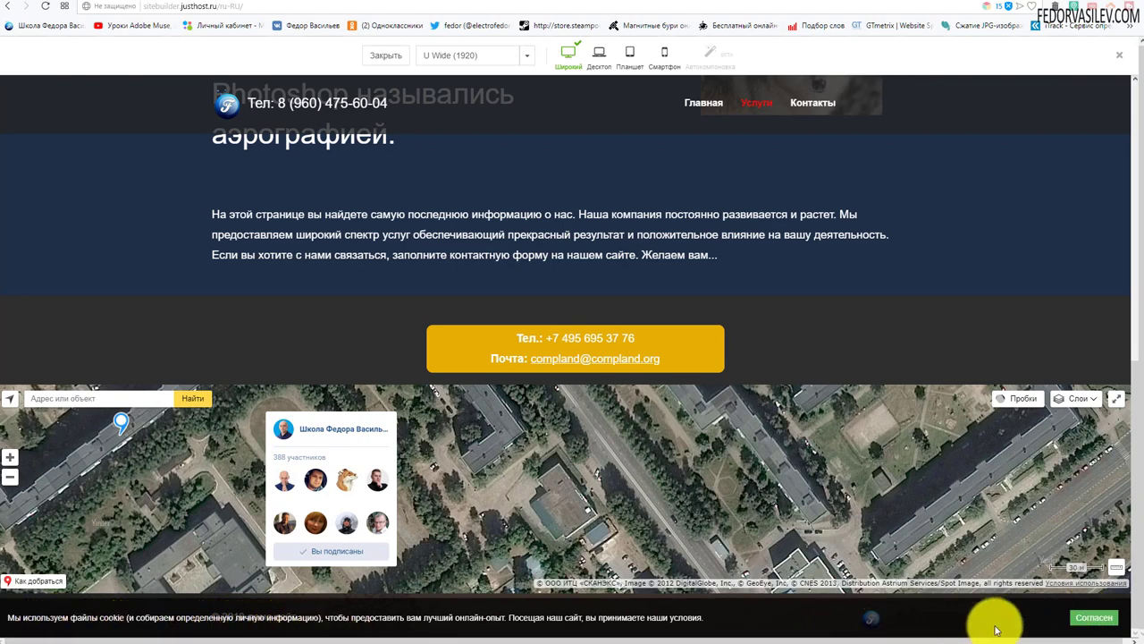
{"action": "left_click", "coordinate": [1091, 617]}
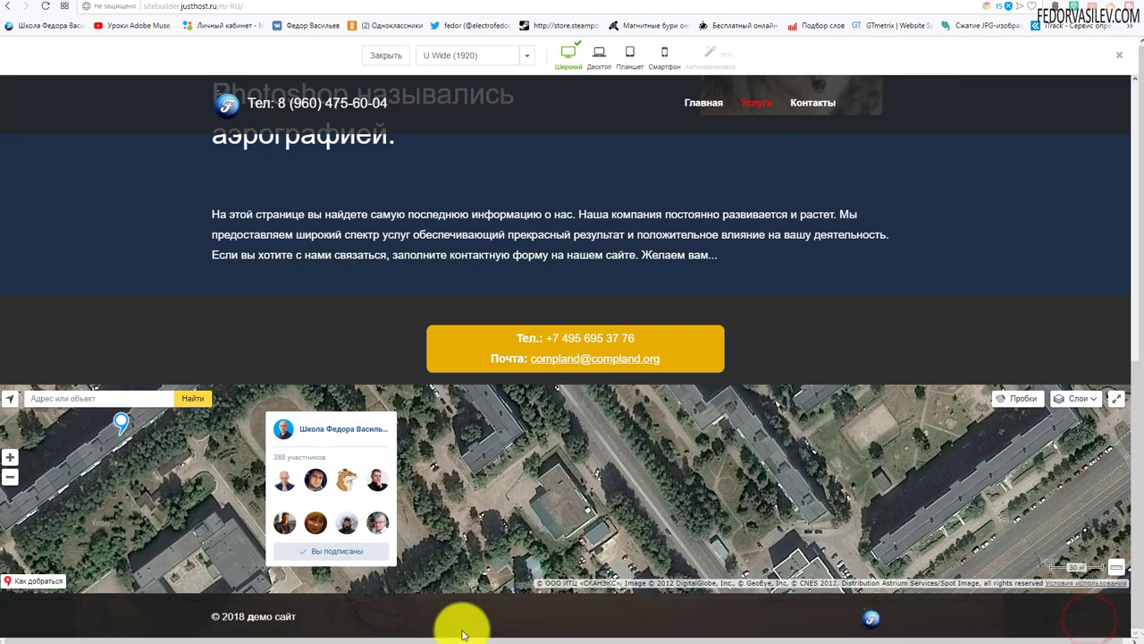
{"action": "left_click", "coordinate": [393, 55]}
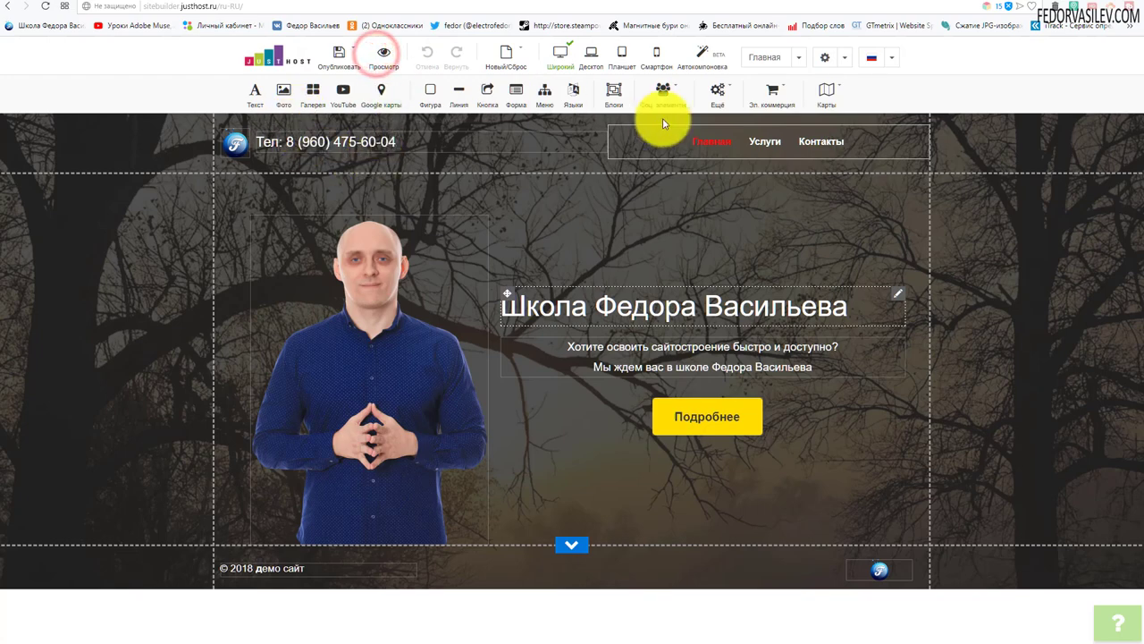
Reopen the site's cookie policy settings and examine the color options for the notice's background, message and button text.
{"action": "left_click", "coordinate": [825, 57]}
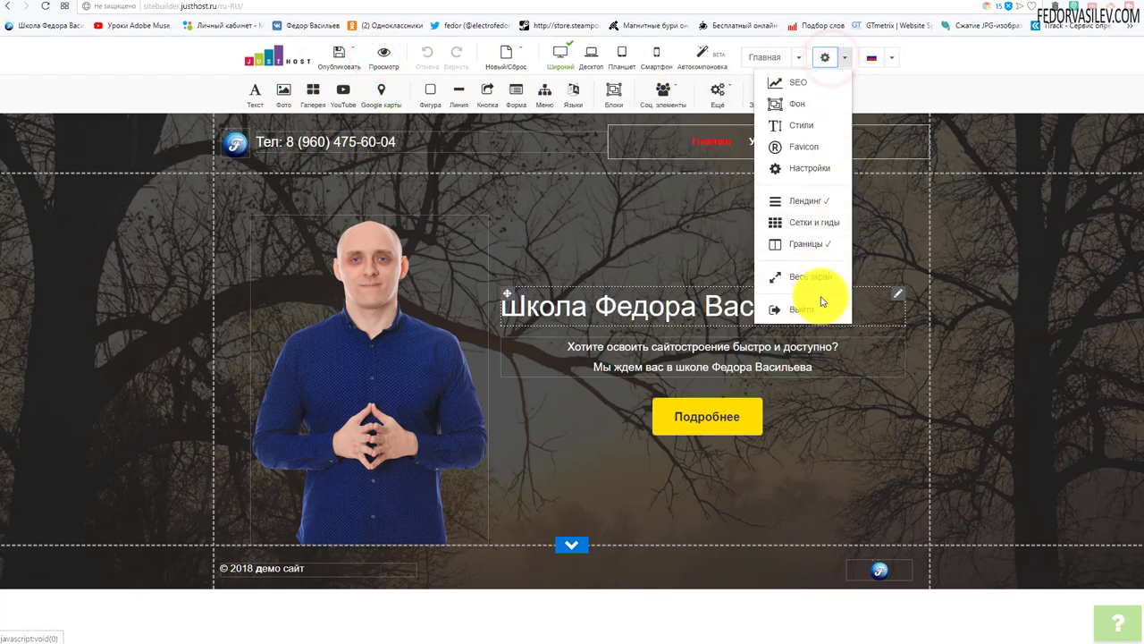
{"action": "left_click", "coordinate": [818, 178]}
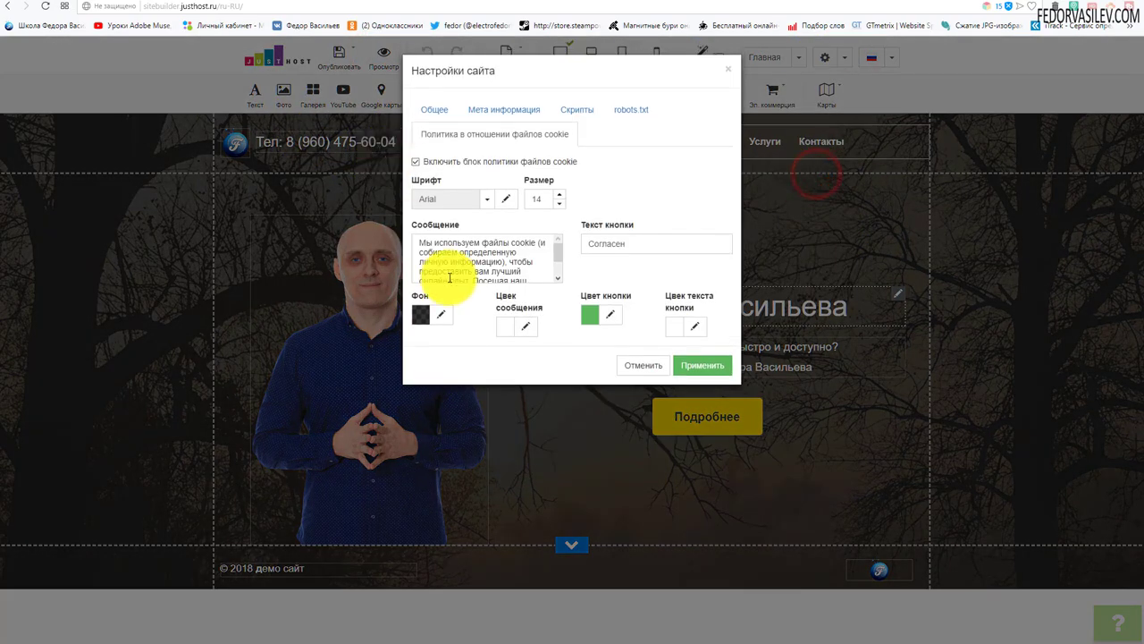
{"action": "left_click", "coordinate": [419, 317]}
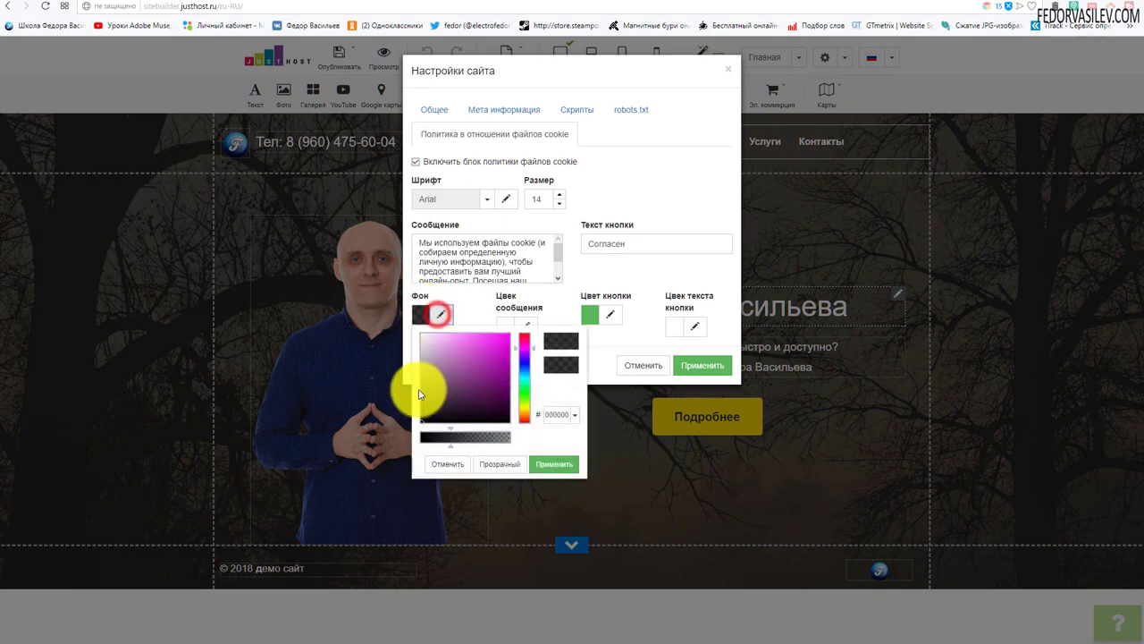
{"action": "left_click", "coordinate": [476, 321]}
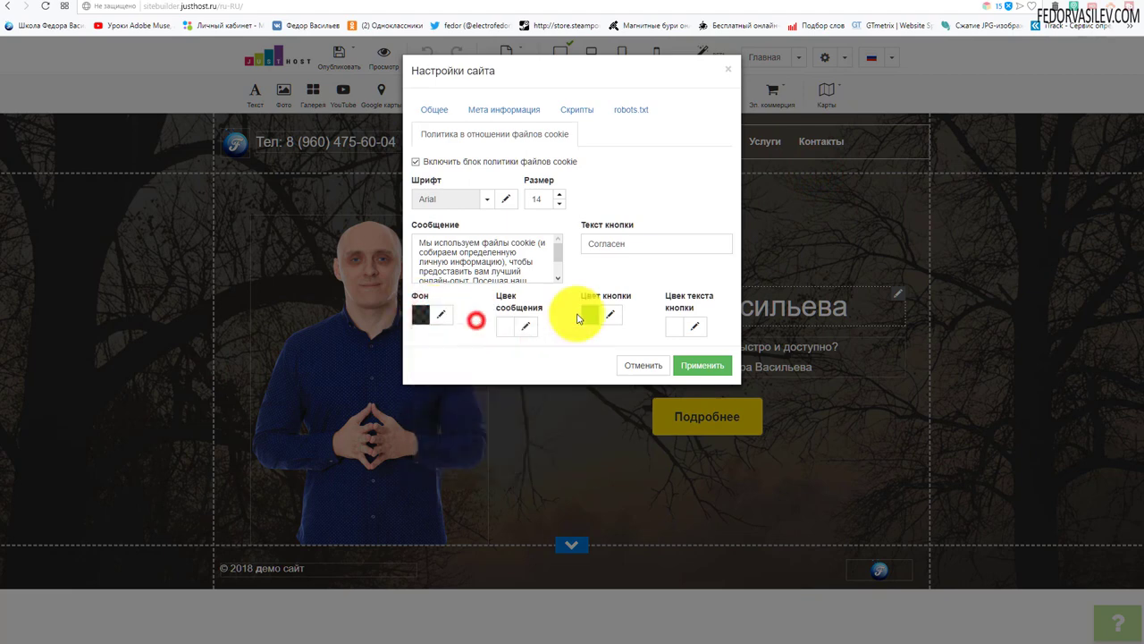
{"action": "left_click", "coordinate": [503, 329]}
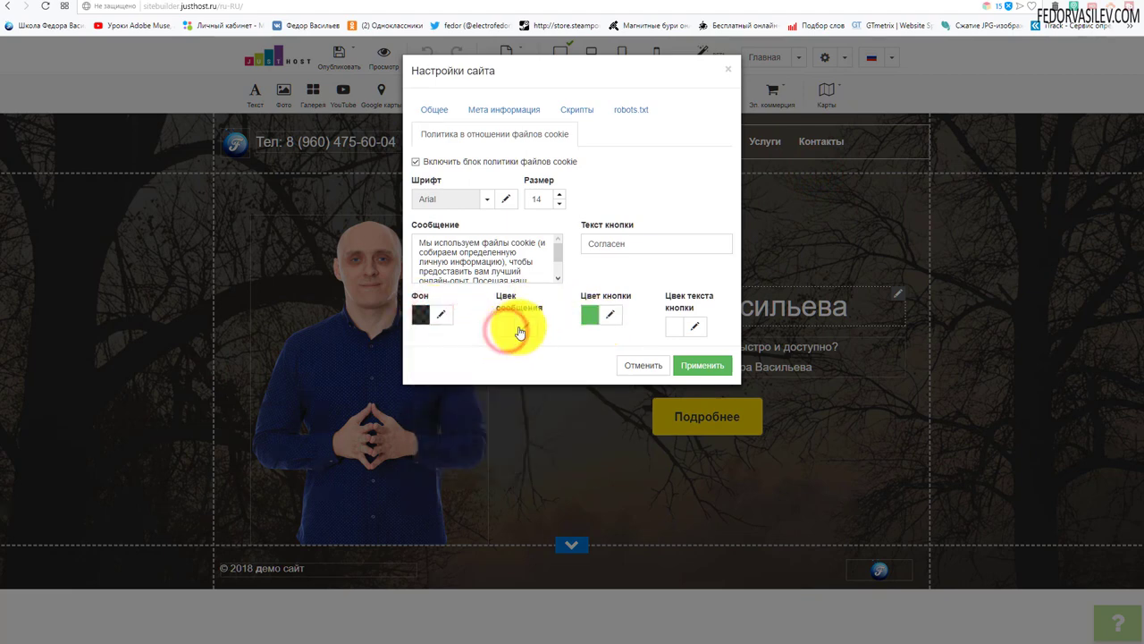
{"action": "left_click", "coordinate": [526, 327]}
{"action": "left_click", "coordinate": [564, 327]}
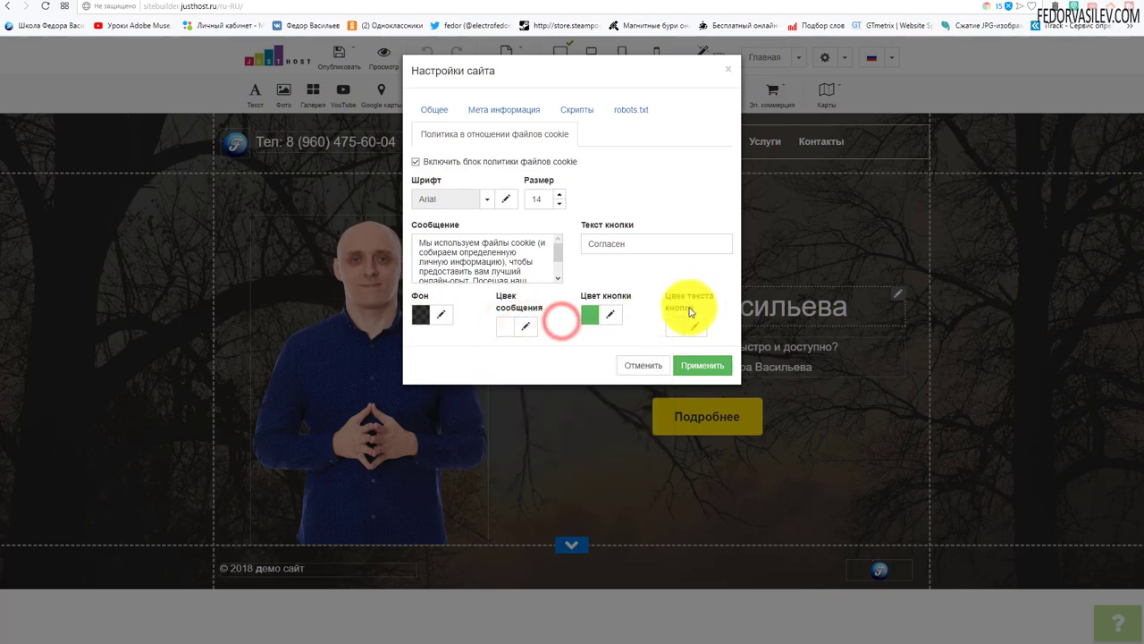
{"action": "left_click", "coordinate": [694, 337]}
{"action": "left_click", "coordinate": [628, 342]}
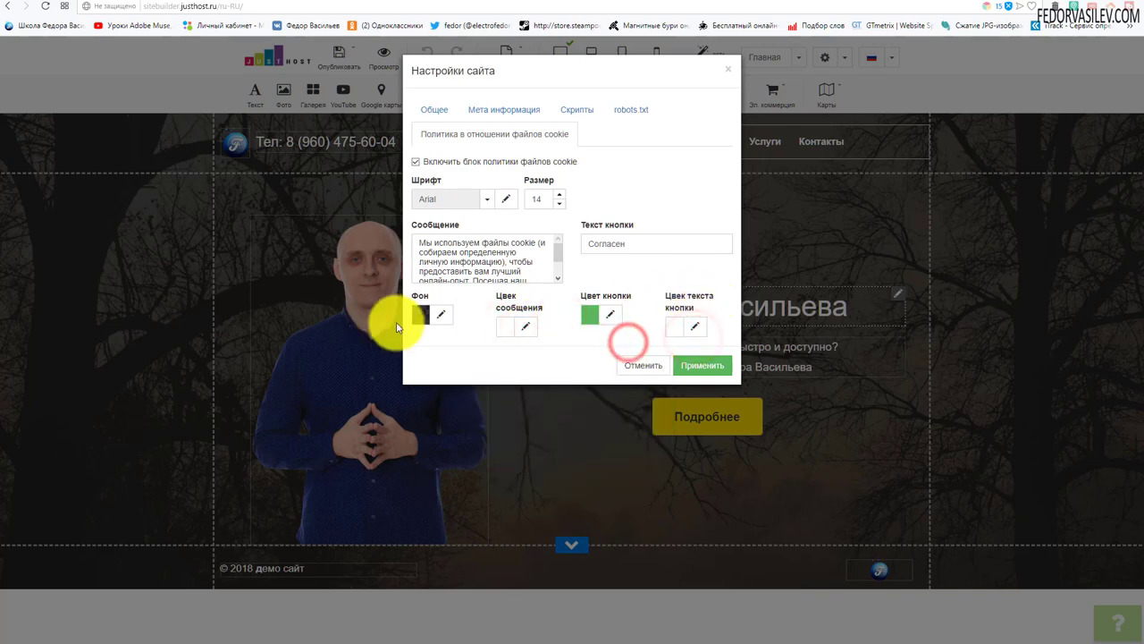
Review the site's meta information, scripts, robots.txt and general settings, and leave the site settings without applying changes.
{"action": "left_click", "coordinate": [488, 111]}
{"action": "left_click", "coordinate": [554, 112]}
{"action": "left_click", "coordinate": [628, 110]}
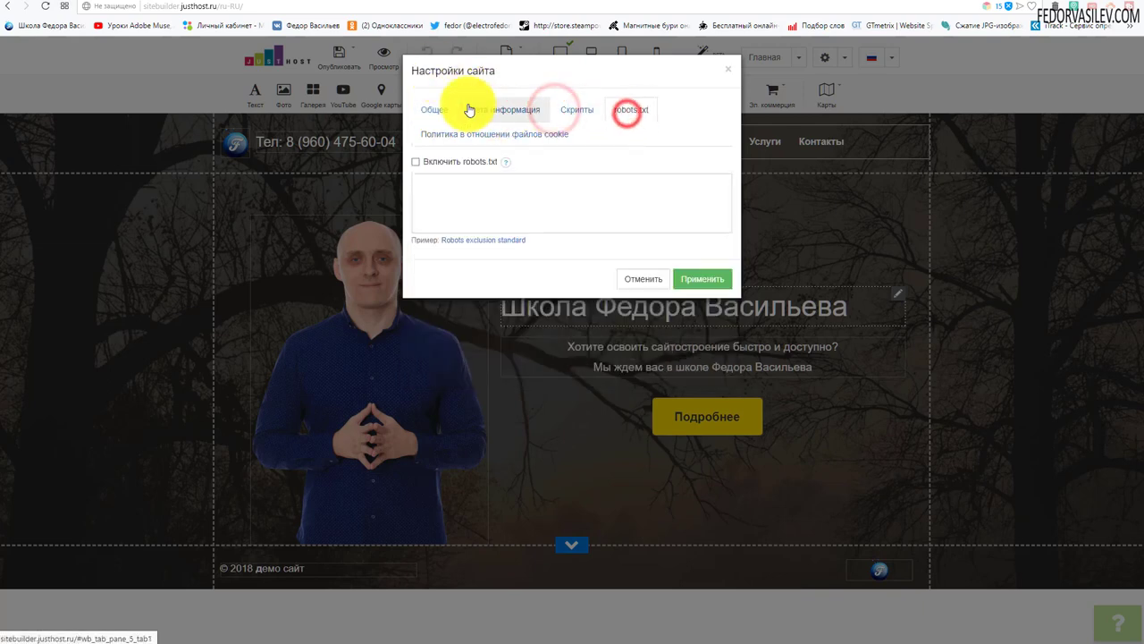
{"action": "left_click", "coordinate": [454, 110]}
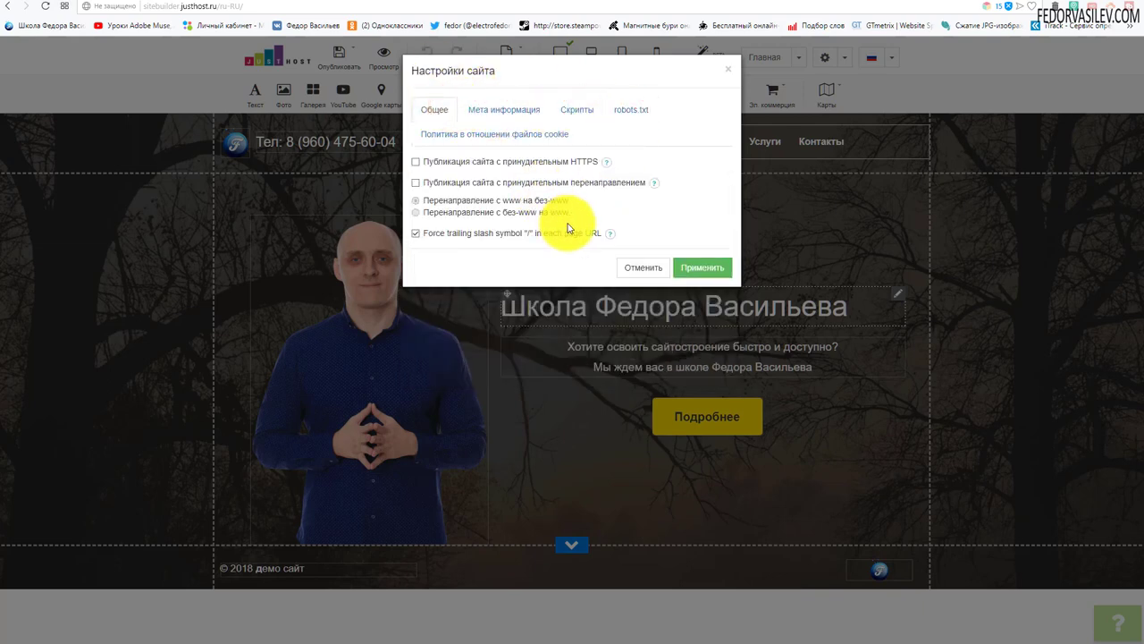
{"action": "left_click", "coordinate": [644, 267]}
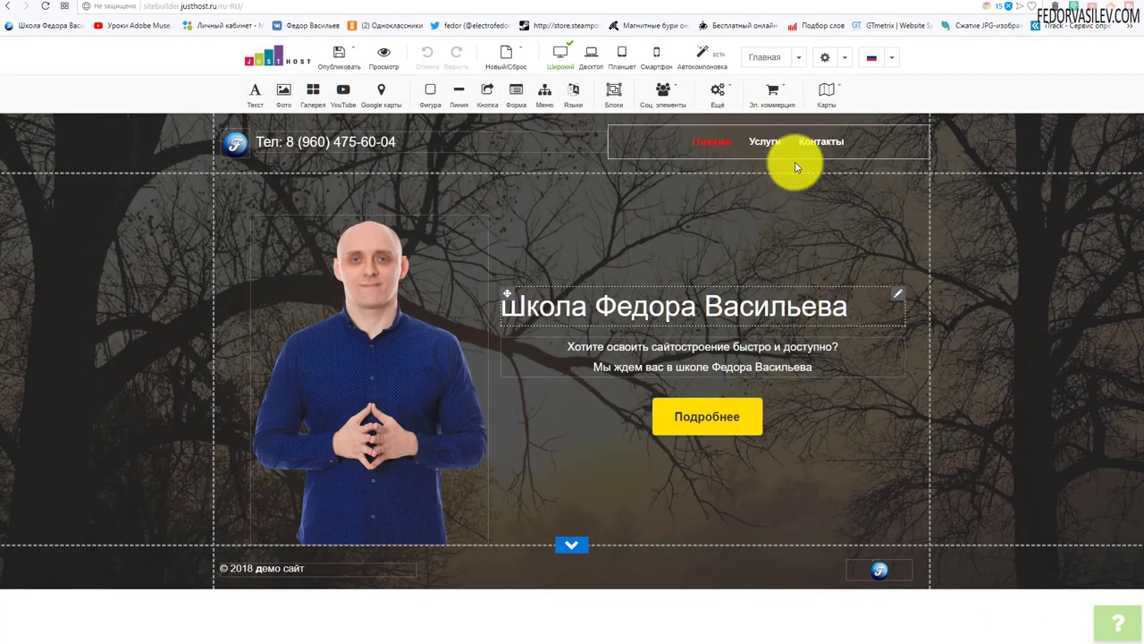
Turn the page's landing mode (Лендинг) off and back on.
{"action": "left_click", "coordinate": [845, 58]}
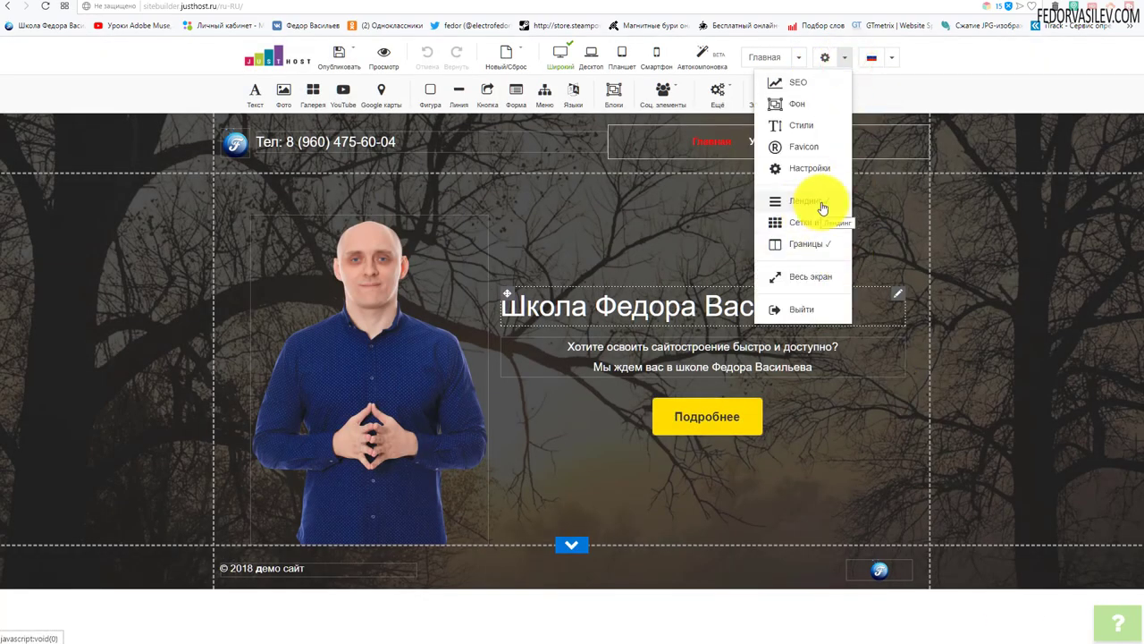
{"action": "left_click", "coordinate": [824, 205]}
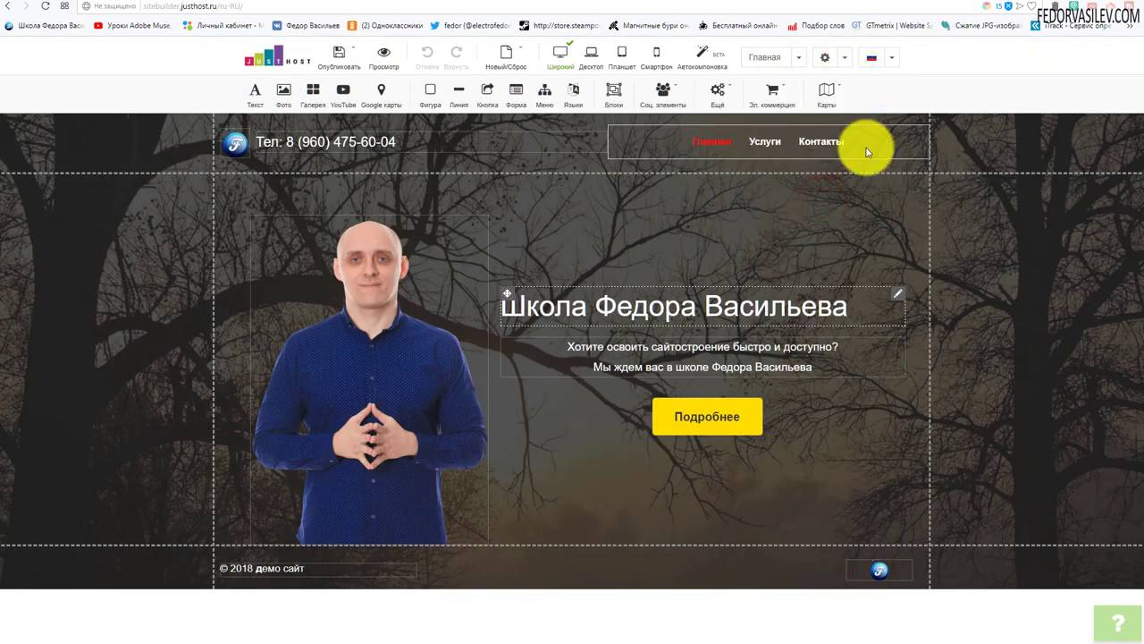
{"action": "left_click", "coordinate": [845, 57]}
{"action": "left_click", "coordinate": [809, 202]}
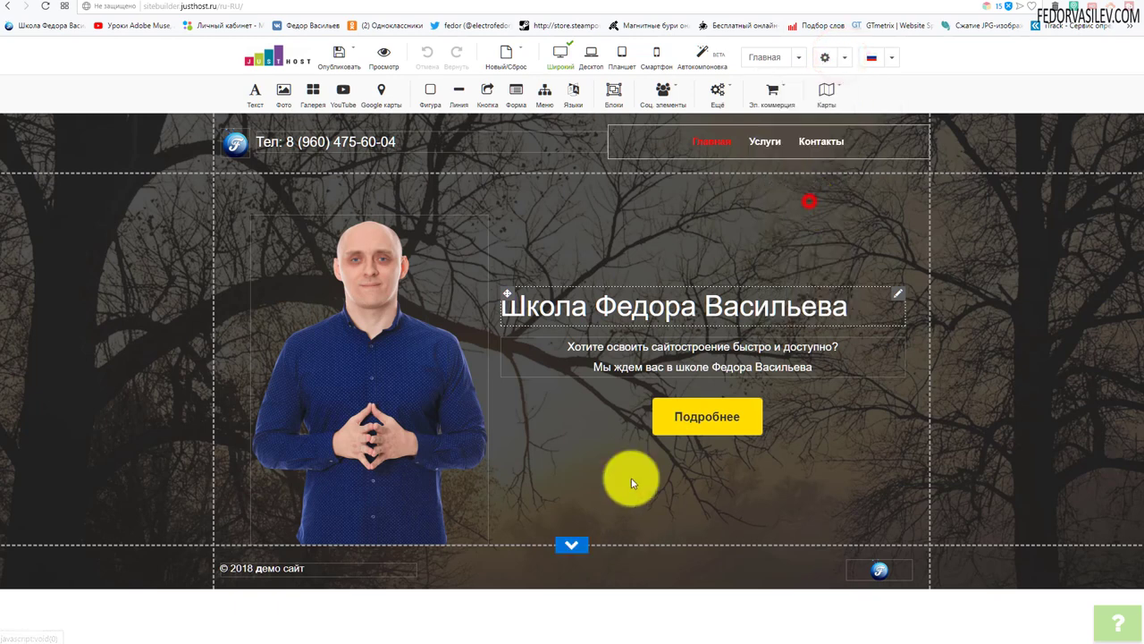
Hide the block borders (Границы) on the page and show them again.
{"action": "left_click", "coordinate": [842, 58]}
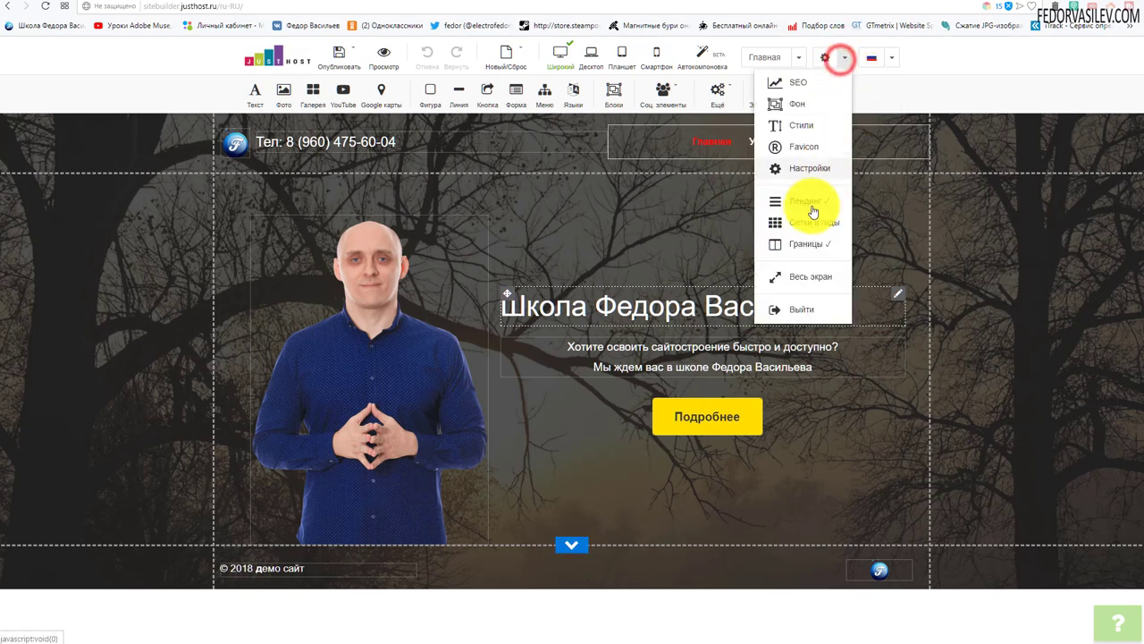
{"action": "left_click", "coordinate": [798, 247]}
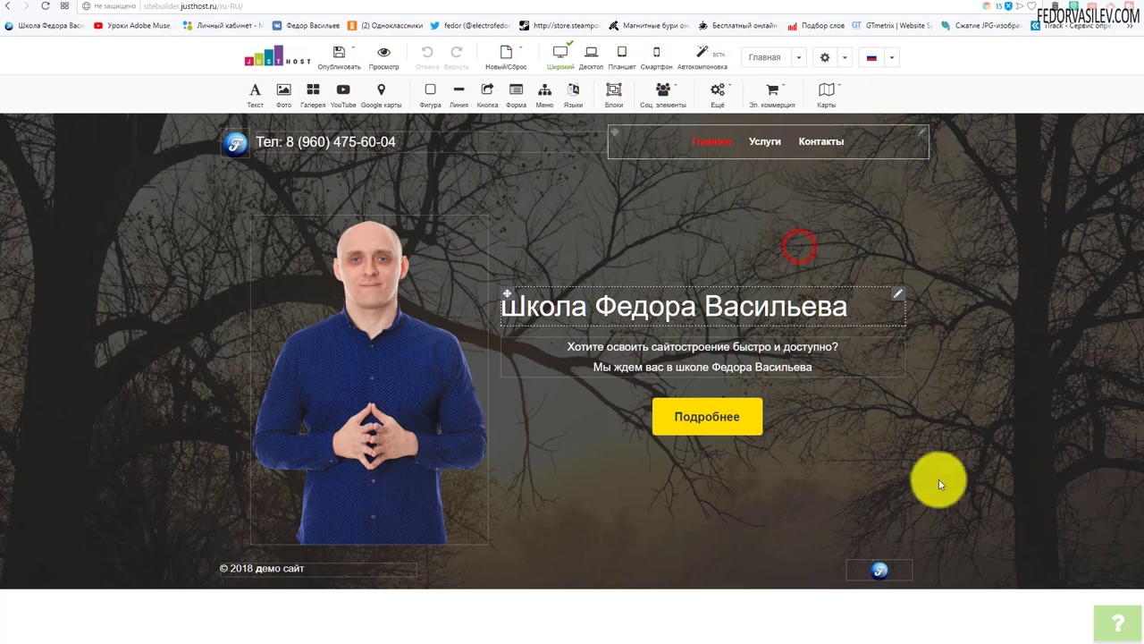
{"action": "left_click", "coordinate": [845, 57]}
{"action": "left_click", "coordinate": [846, 225]}
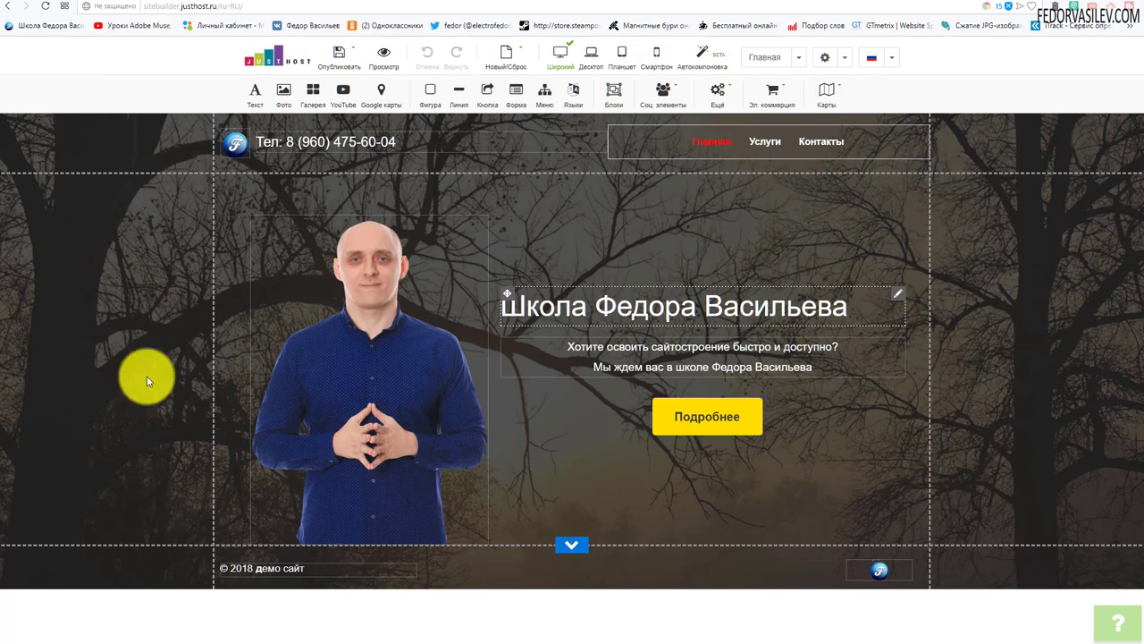
{"action": "left_click", "coordinate": [844, 57]}
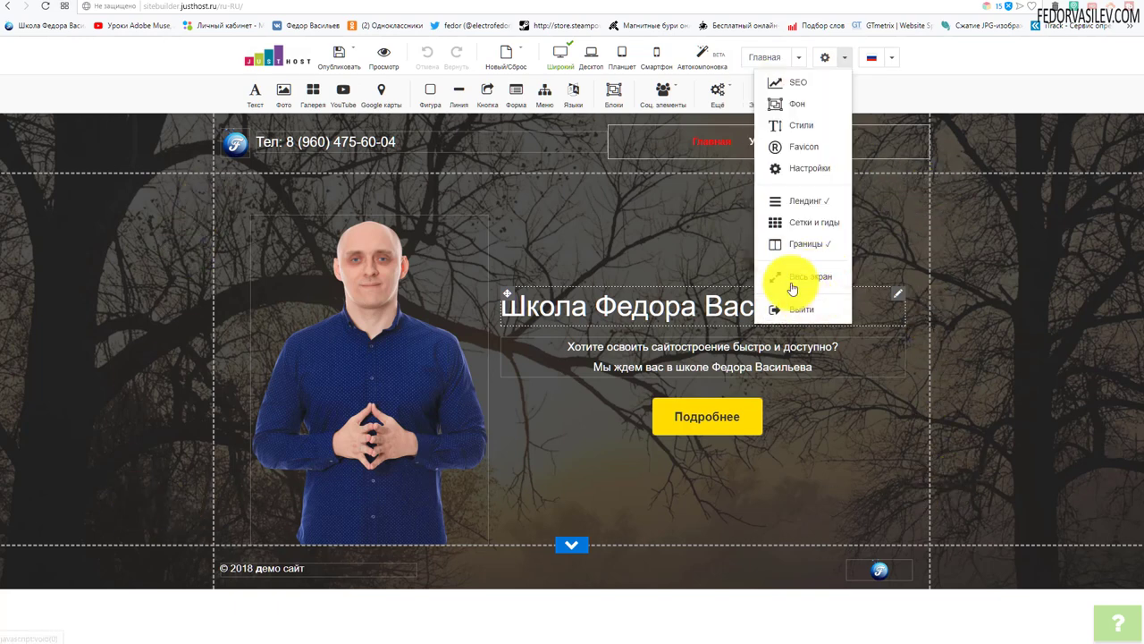
{"action": "left_click", "coordinate": [577, 243]}
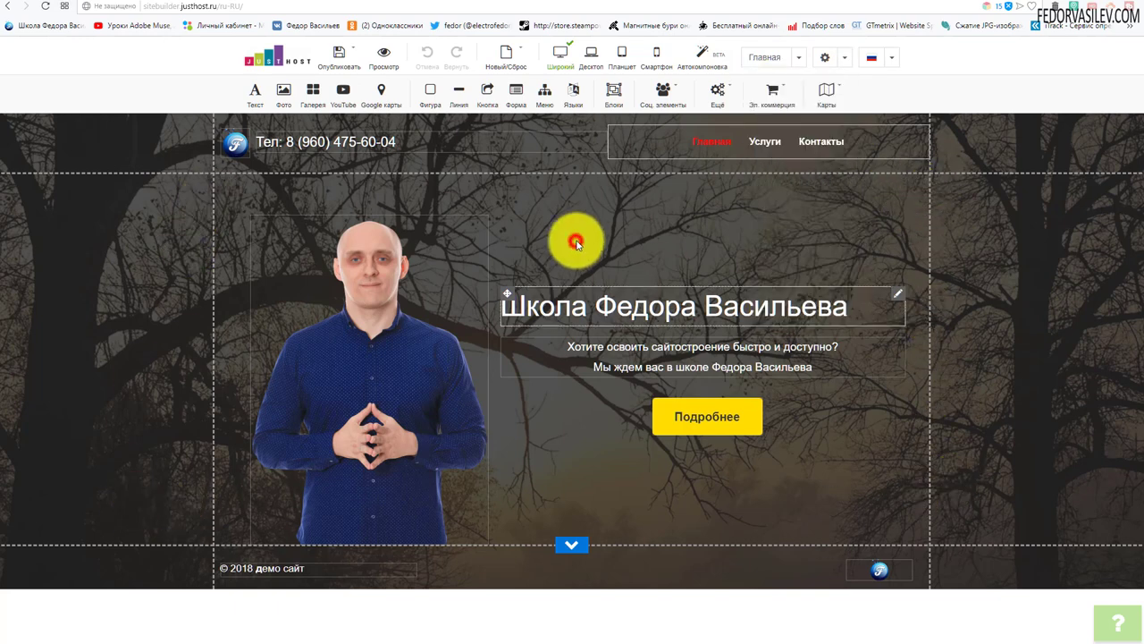